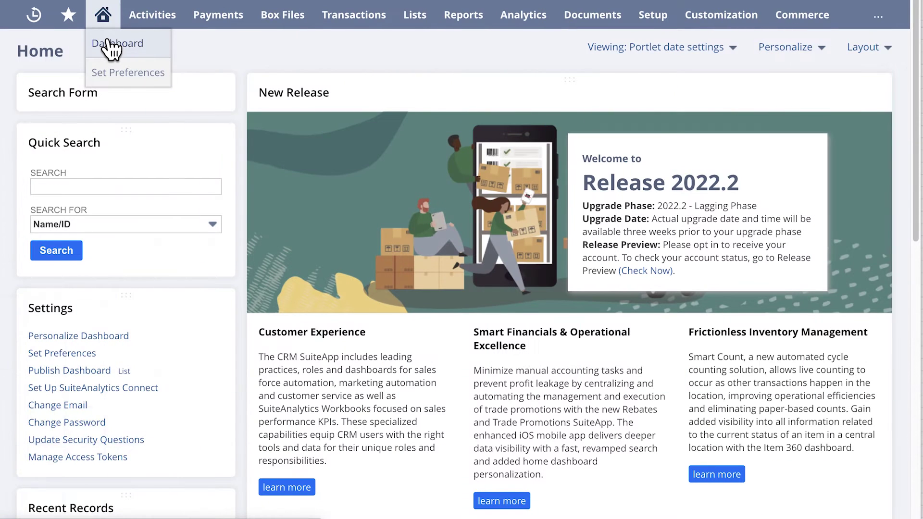
# From Home, open the SuiteAnalytics Connect setup page and copy the service host.
pyautogui.click(111, 44)
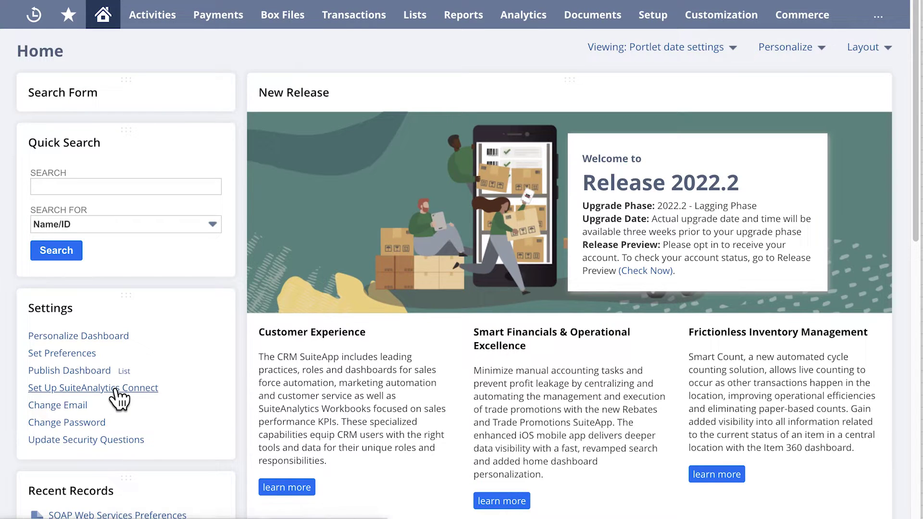
pyautogui.click(117, 389)
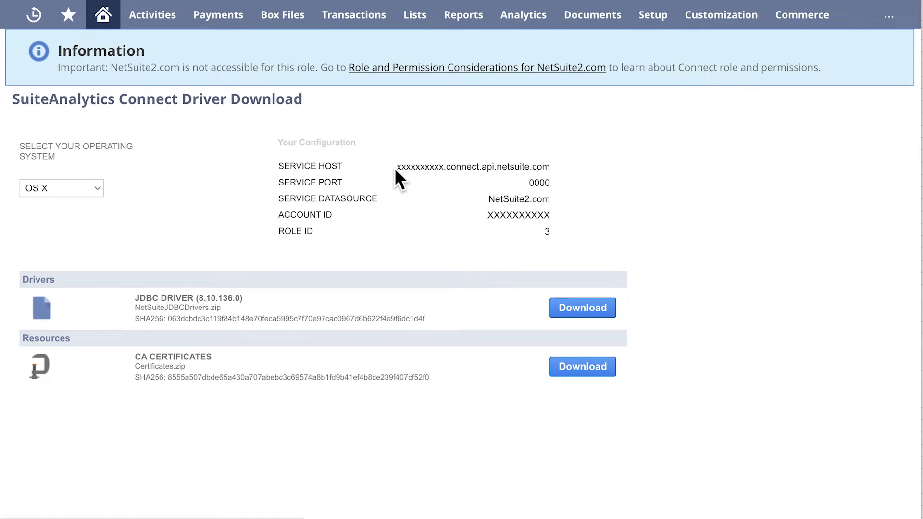
pyautogui.moveTo(395, 166); pyautogui.dragTo(550, 164)
pyautogui.rightClick(537, 167)
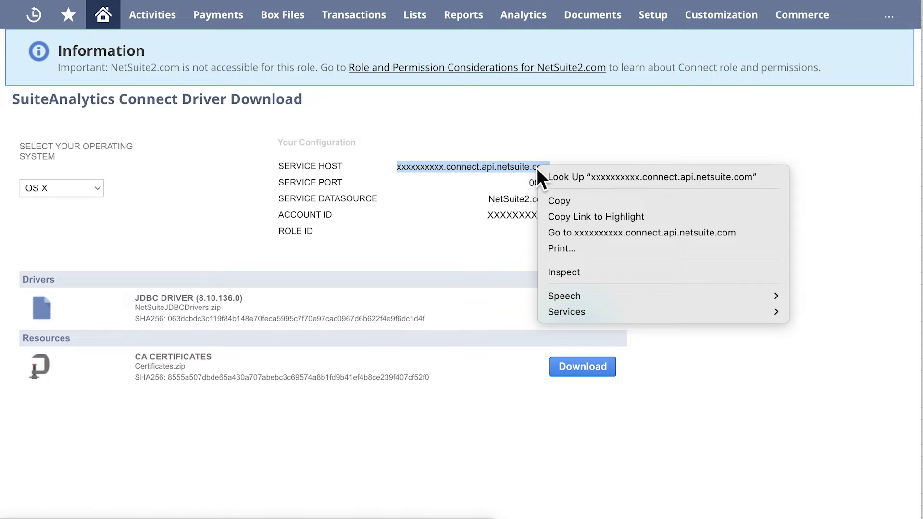
pyautogui.click(555, 201)
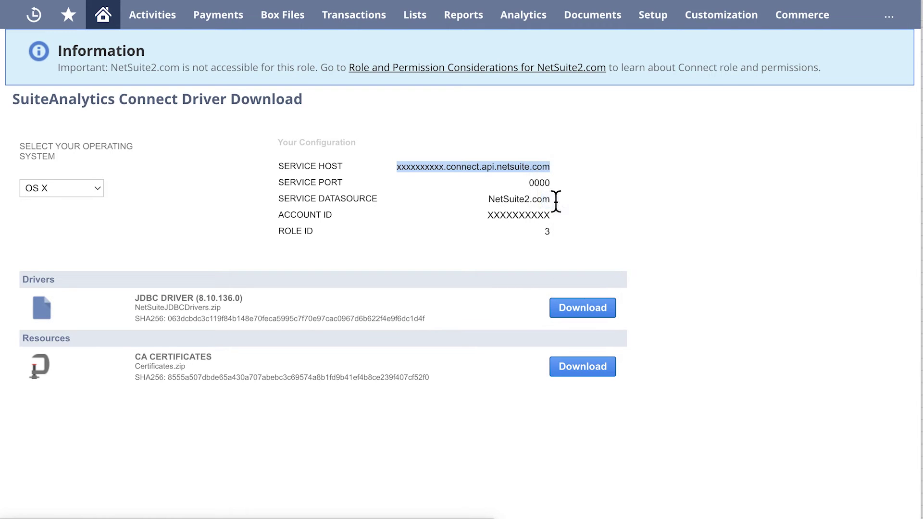
# Copy the service port and account ID values from the driver download page.
pyautogui.click(529, 183)
pyautogui.moveTo(529, 184); pyautogui.dragTo(550, 182)
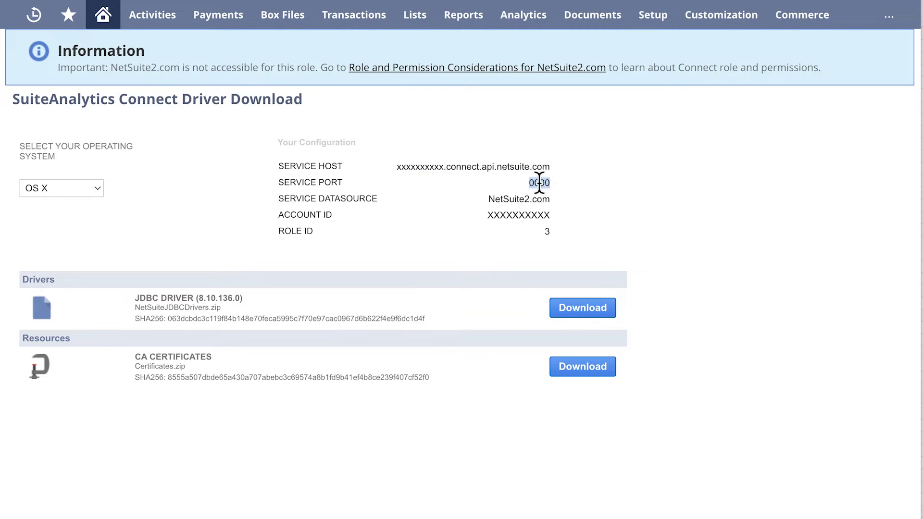
pyautogui.rightClick(539, 182)
pyautogui.click(555, 216)
pyautogui.click(561, 195)
pyautogui.moveTo(487, 215); pyautogui.dragTo(548, 215)
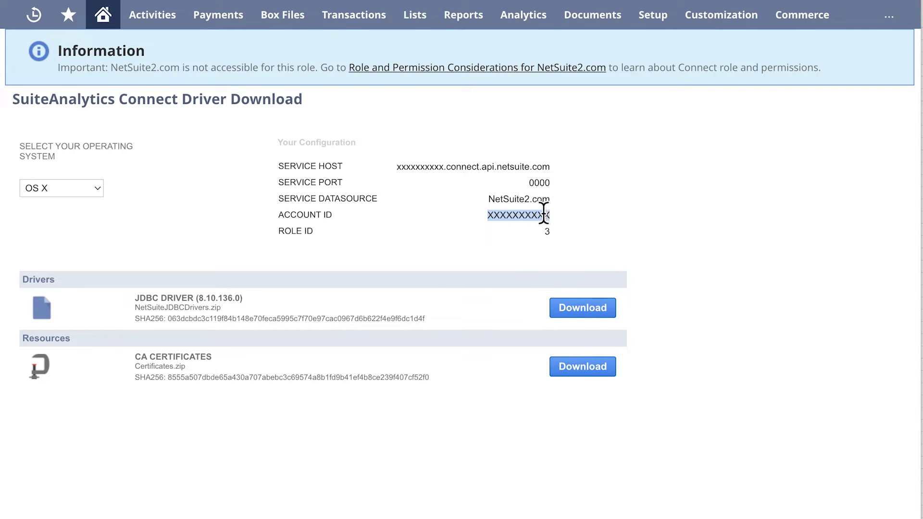
pyautogui.rightClick(546, 215)
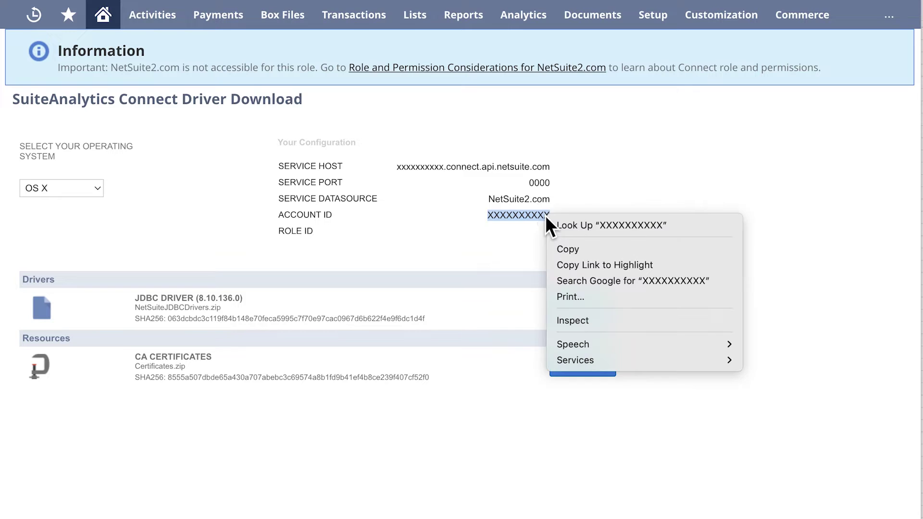
pyautogui.click(556, 247)
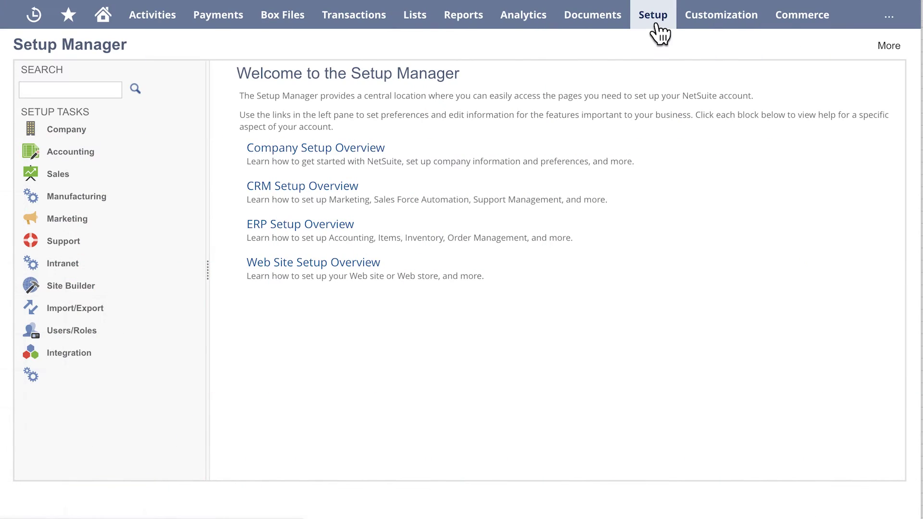
# Show the Enable Features page's SuiteCloud options, scrolled down to SuiteScript.
pyautogui.moveTo(653, 19)
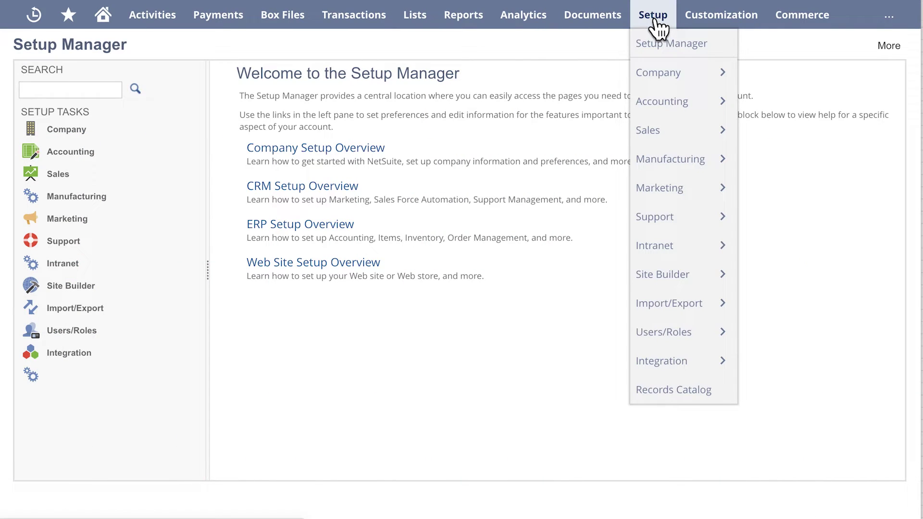
pyautogui.moveTo(667, 69)
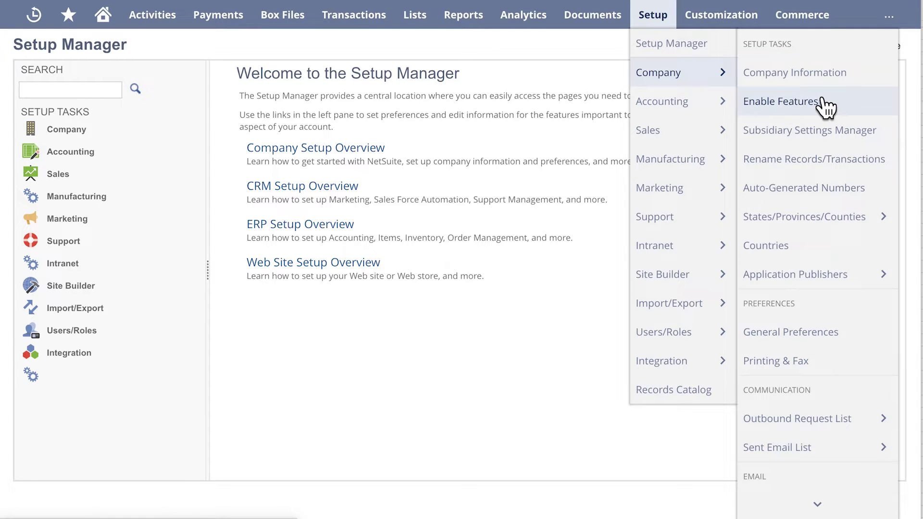
pyautogui.click(842, 103)
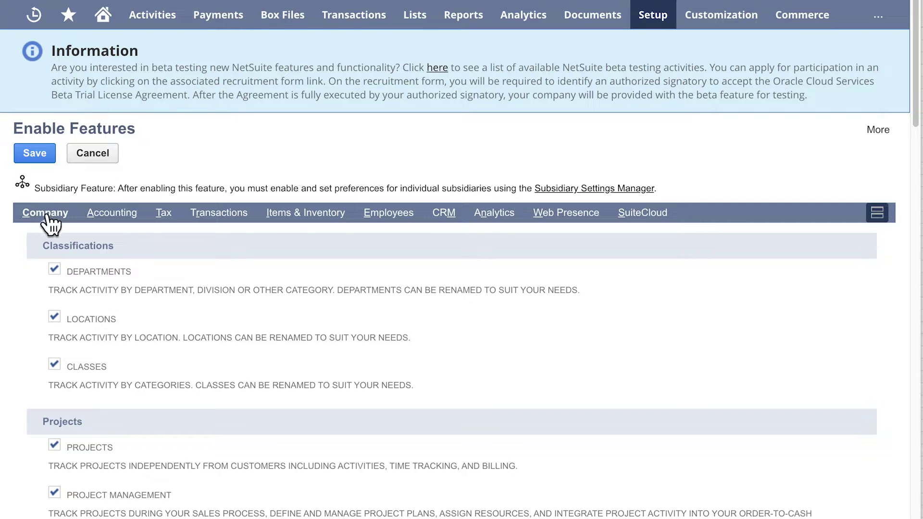
pyautogui.click(643, 215)
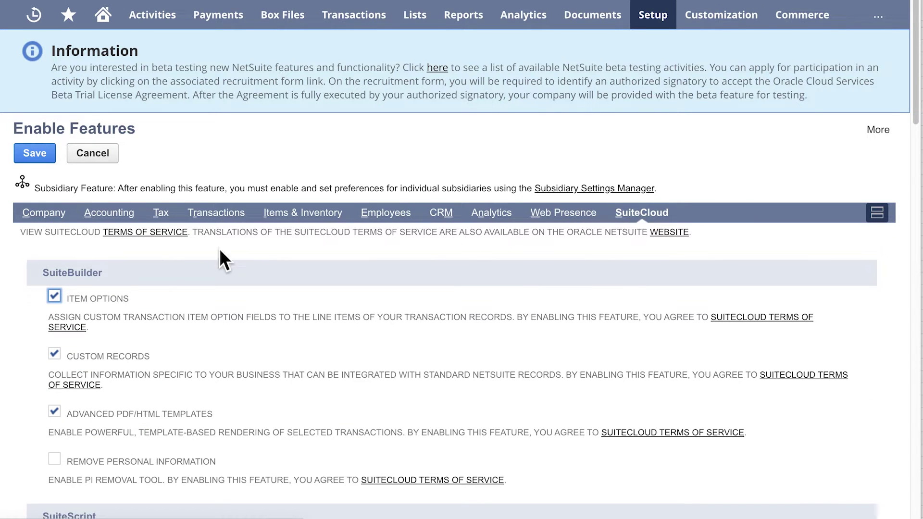
pyautogui.scroll(-6, 16, 268)
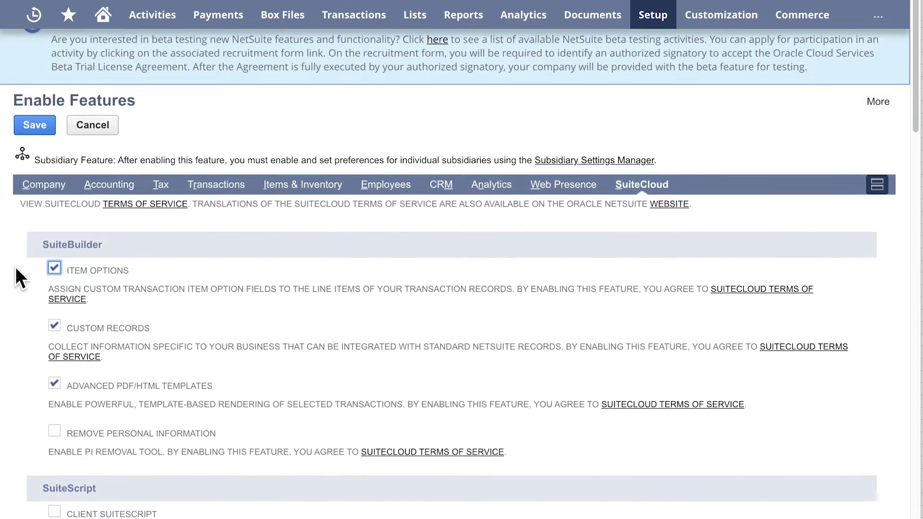
pyautogui.scroll(-2, 15, 266)
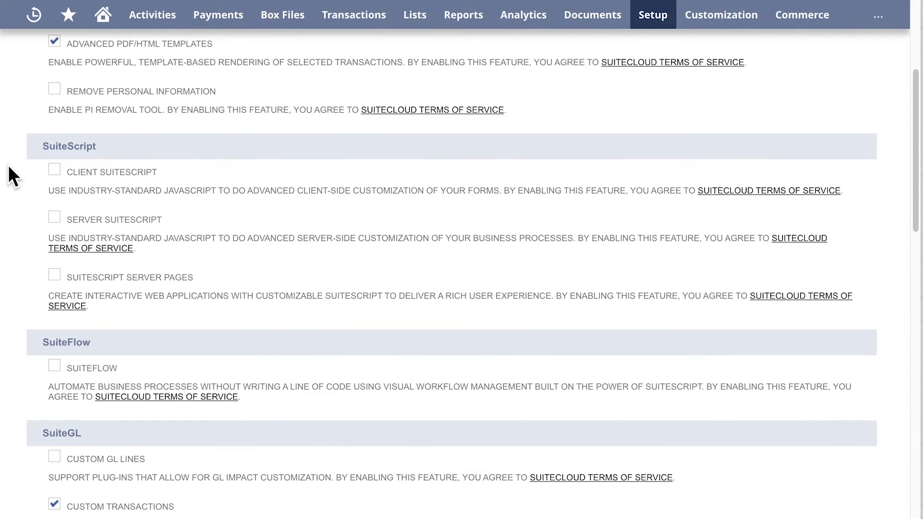
# Enable Client SuiteScript and Server SuiteScript, agreeing to the SuiteCloud terms for each.
pyautogui.moveTo(69, 146); pyautogui.dragTo(96, 146)
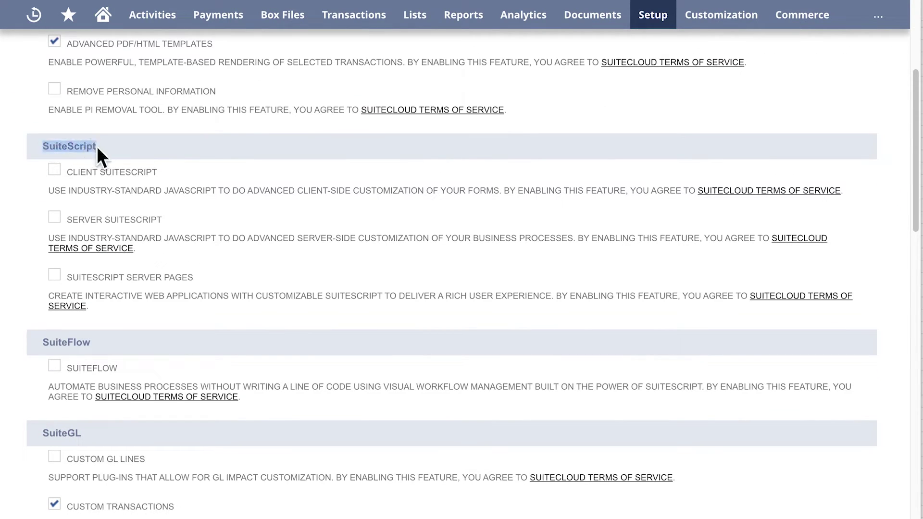
pyautogui.click(54, 170)
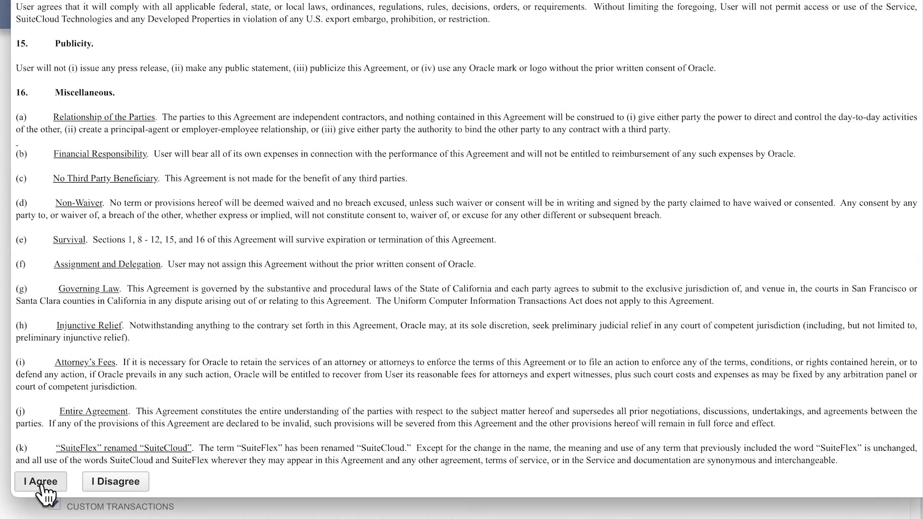
pyautogui.click(43, 482)
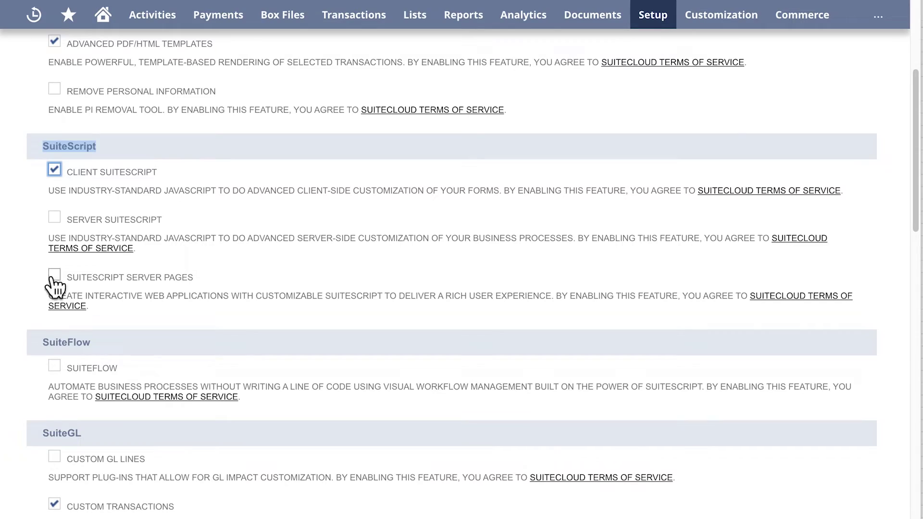
pyautogui.click(55, 218)
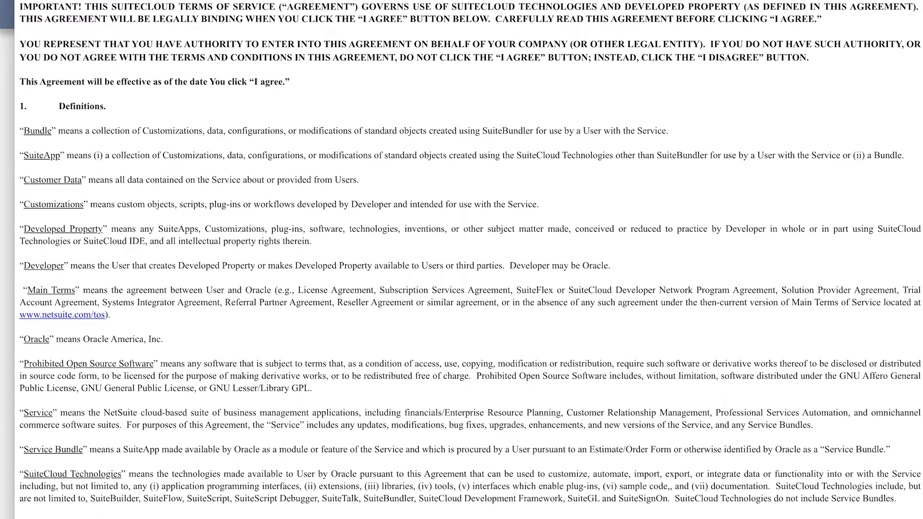
pyautogui.scroll(-20, 79, 483)
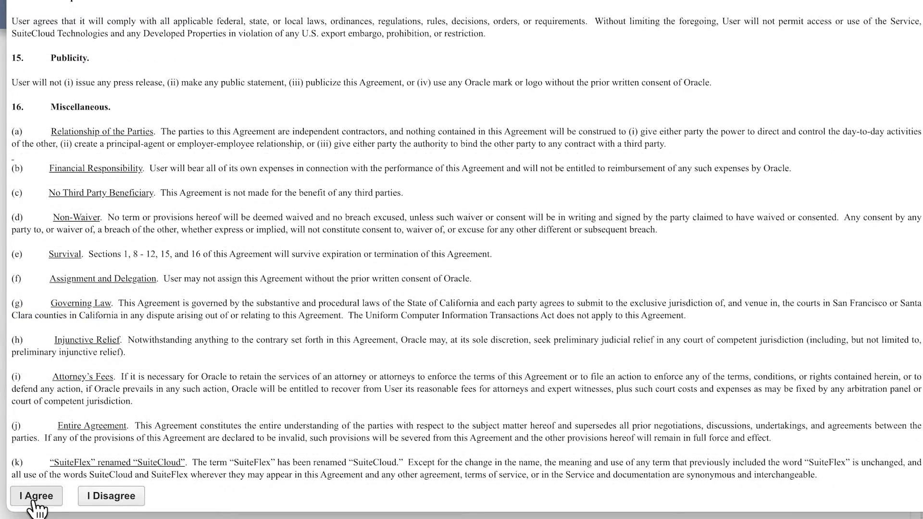
pyautogui.click(31, 500)
# Check Token-Based Authentication under Manage Authentication, accept its terms and save the features.
pyautogui.scroll(-10, 24, 249)
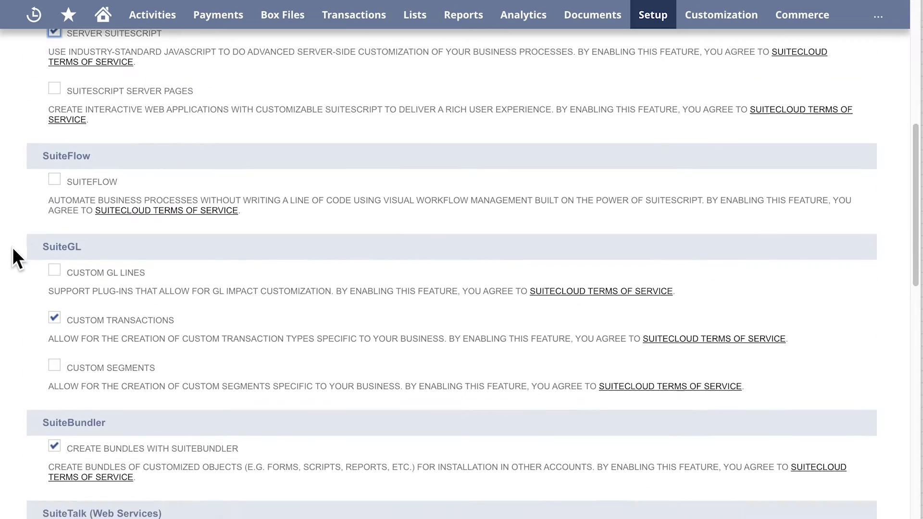
pyautogui.scroll(-4, 13, 250)
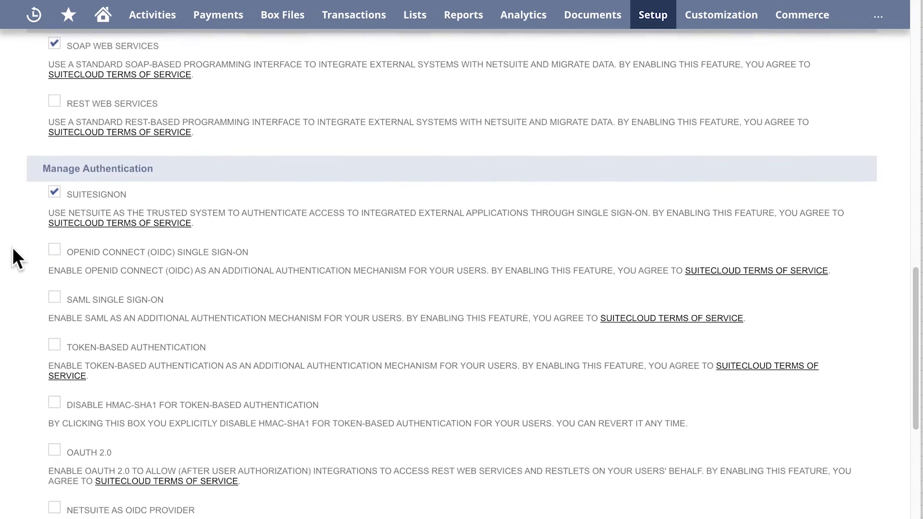
pyautogui.moveTo(39, 106); pyautogui.dragTo(169, 106)
pyautogui.click(23, 125)
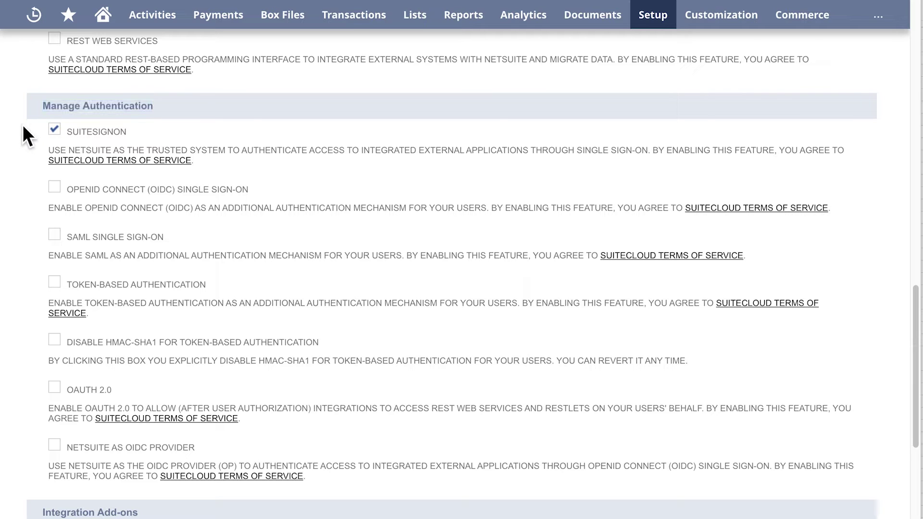
pyautogui.click(54, 282)
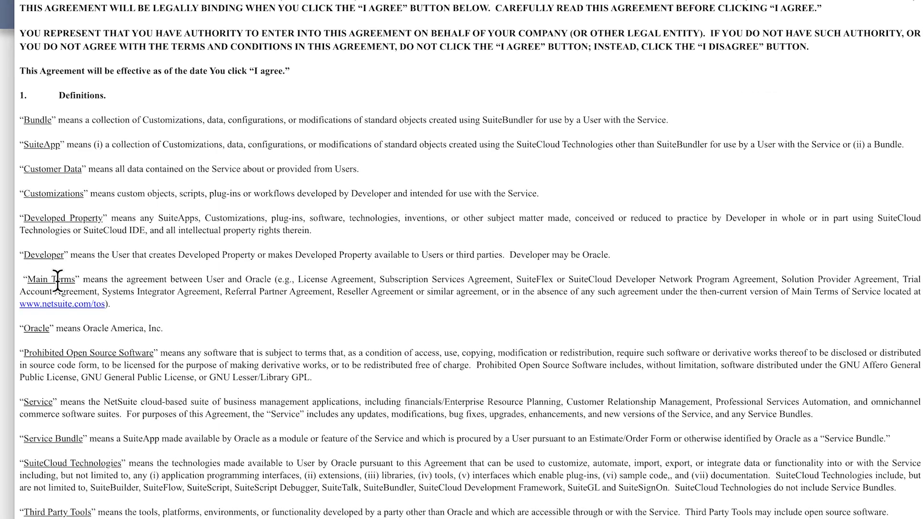
pyautogui.scroll(-20, 686, 282)
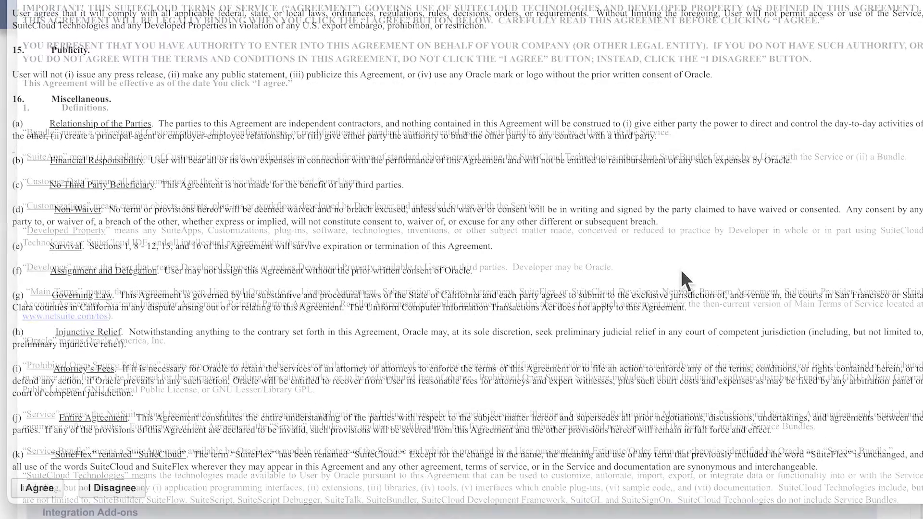
pyautogui.click(35, 488)
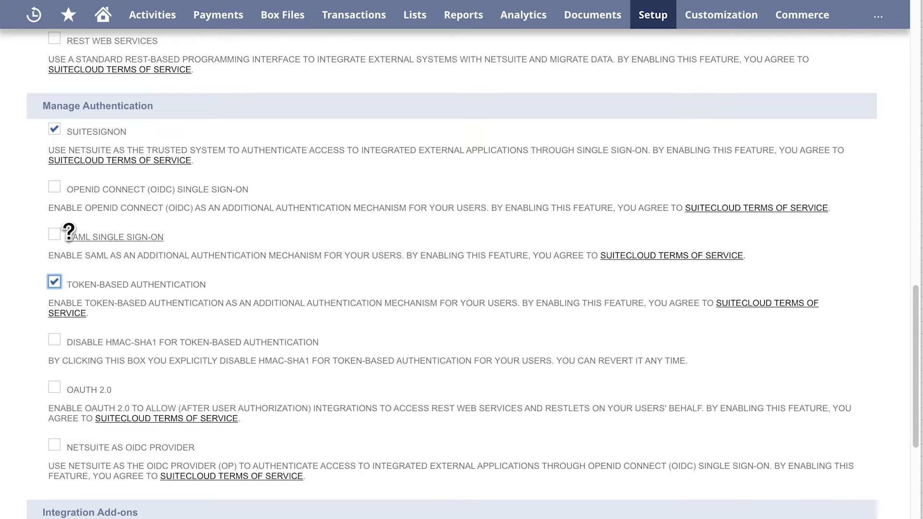
pyautogui.scroll(-5, 13, 230)
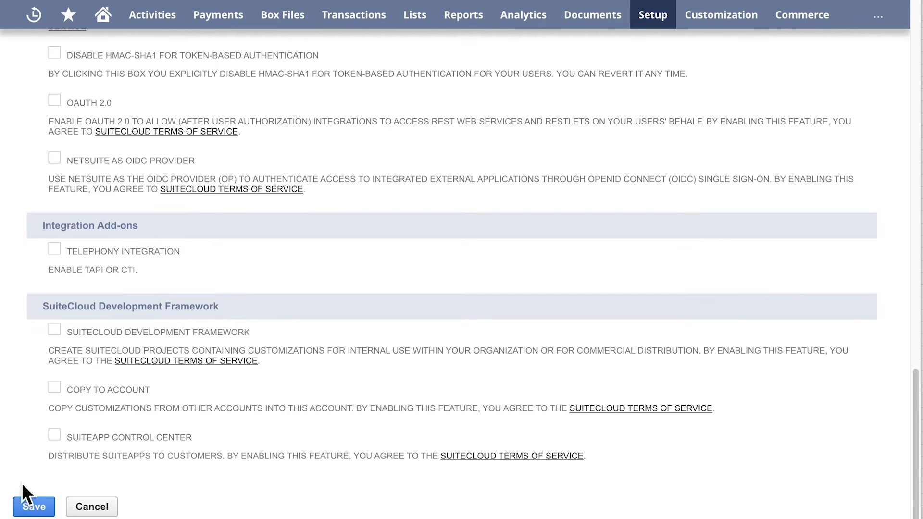
pyautogui.click(34, 507)
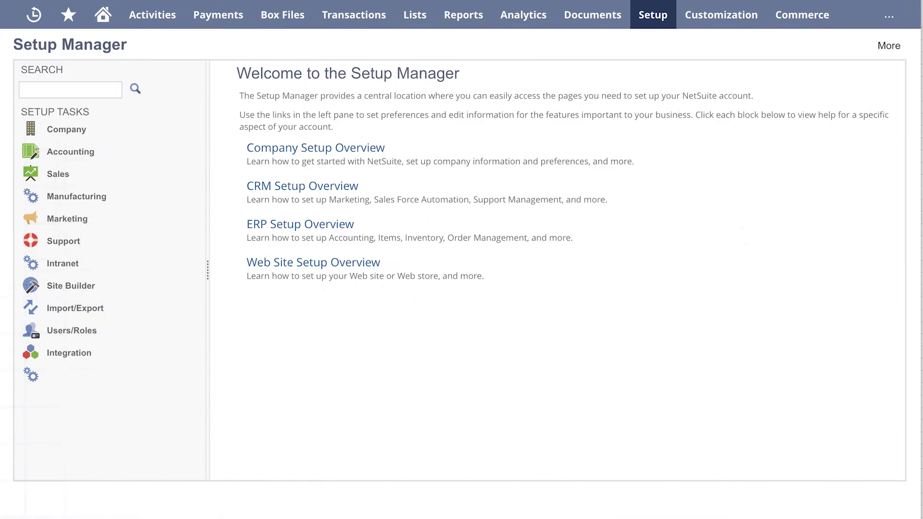
# Start a new integration record from Setup > Integration > Manage Integrations.
pyautogui.moveTo(656, 20)
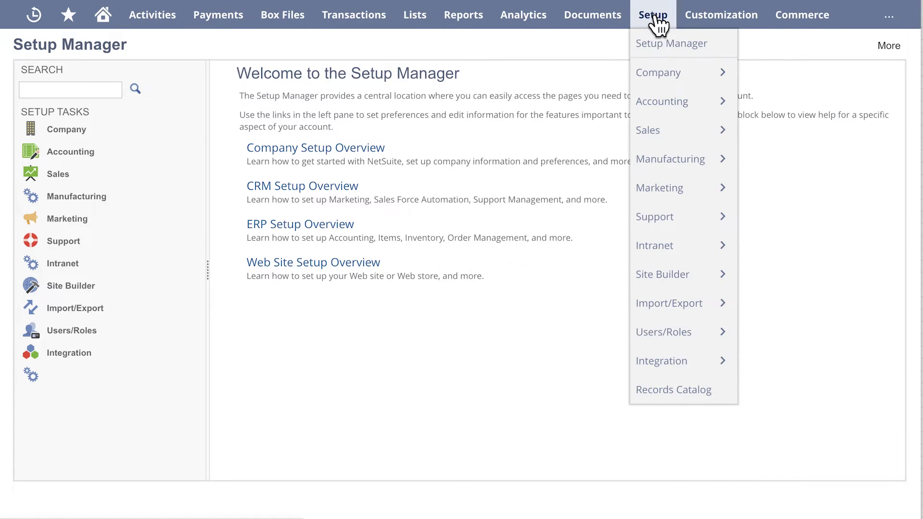
pyautogui.moveTo(652, 77)
pyautogui.moveTo(661, 365)
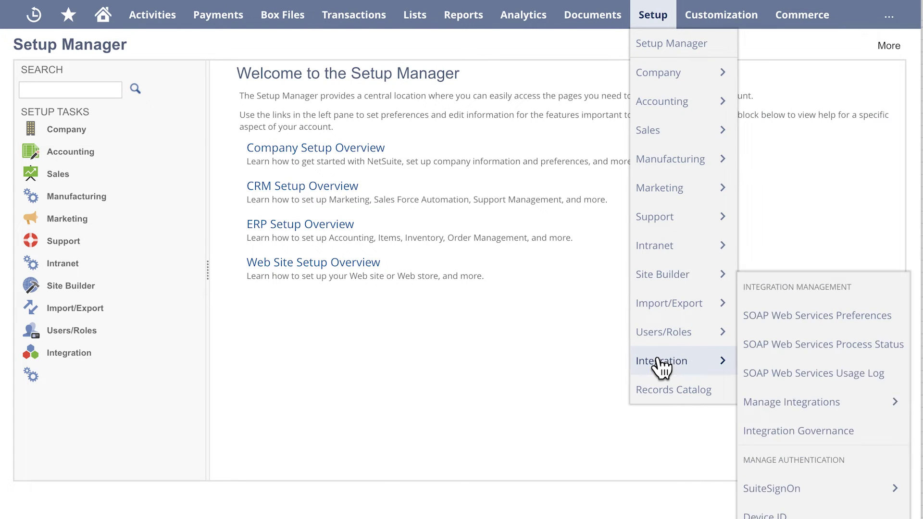
pyautogui.moveTo(785, 406)
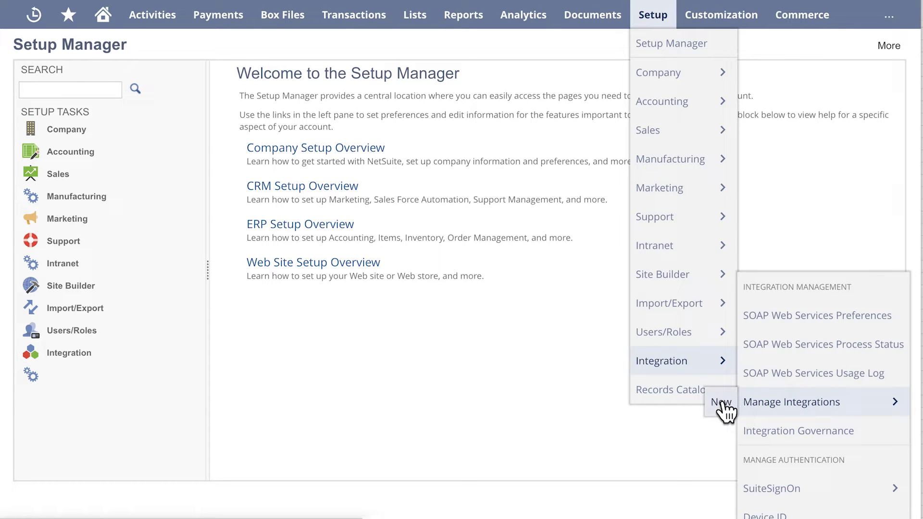
pyautogui.click(721, 403)
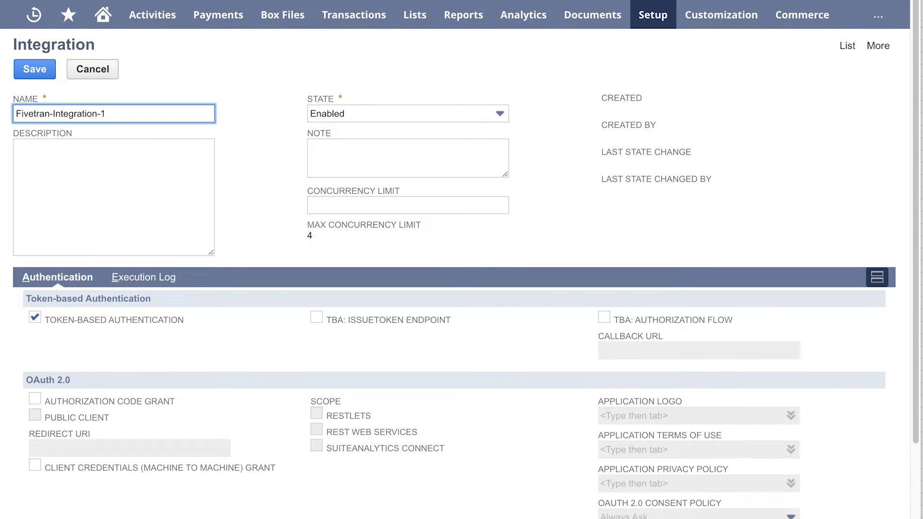
# Save it as Fivetran-Integration-1, state Enabled, with Token-Based Authentication checked.
pyautogui.moveTo(130, 114); pyautogui.dragTo(16, 114)
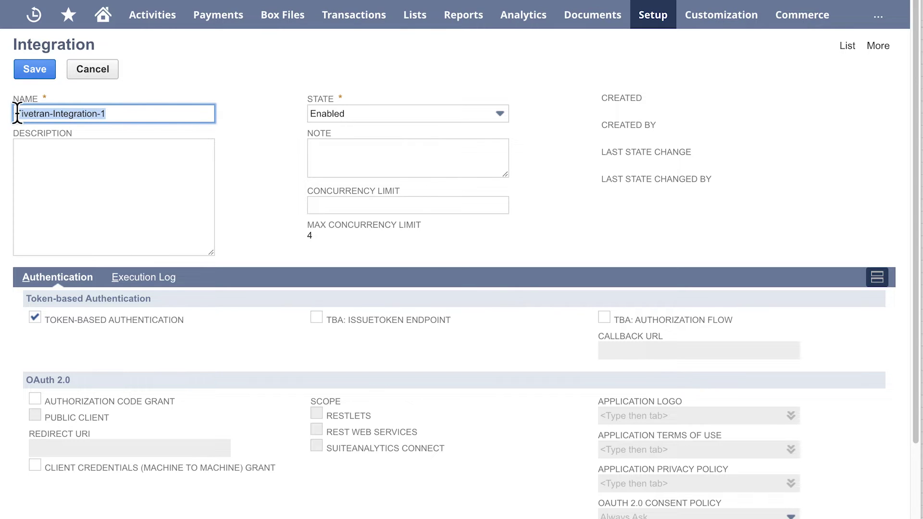
pyautogui.click(177, 116)
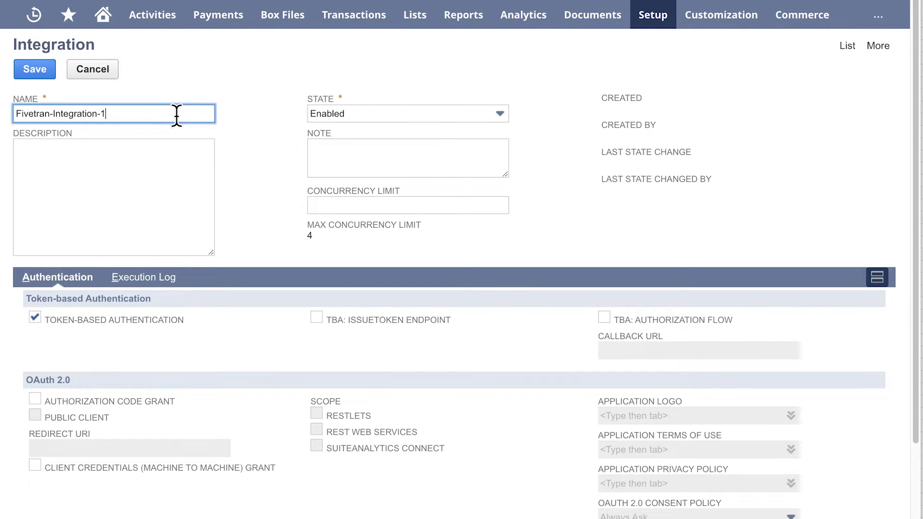
pyautogui.click(456, 114)
pyautogui.click(399, 153)
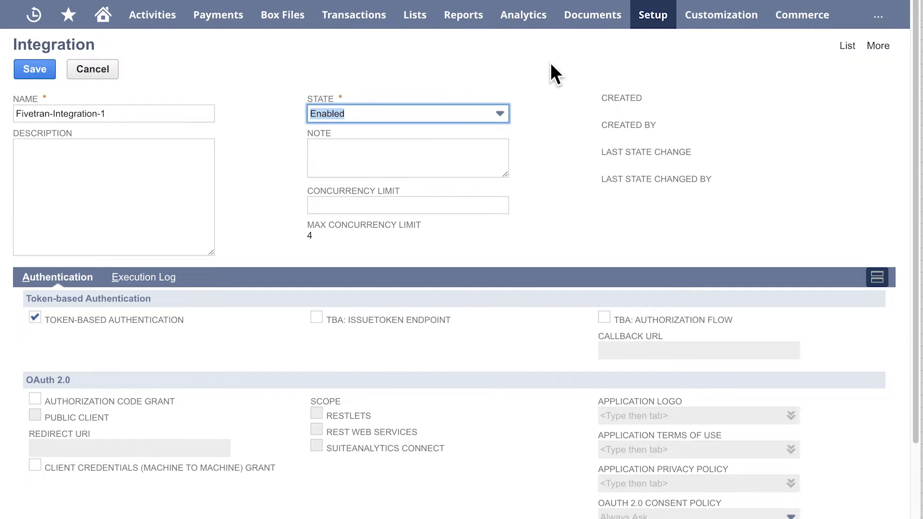
pyautogui.click(34, 318)
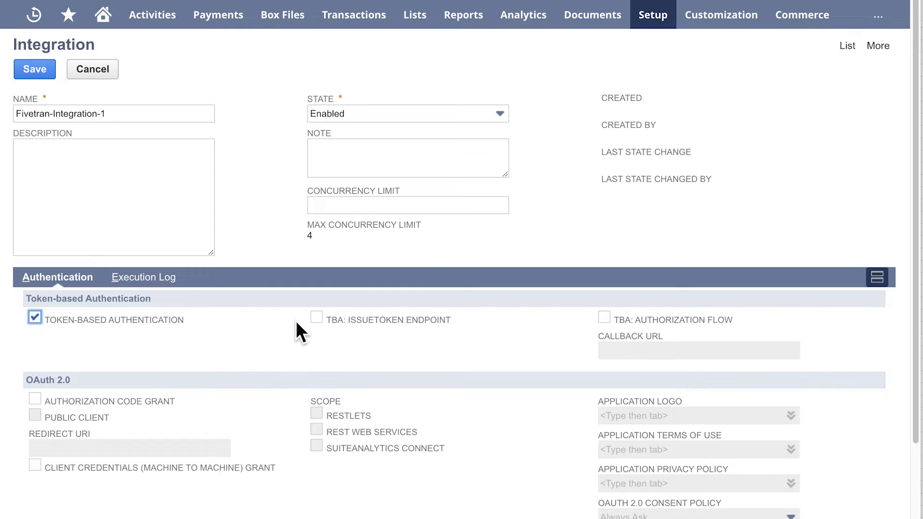
pyautogui.scroll(-3, 334, 360)
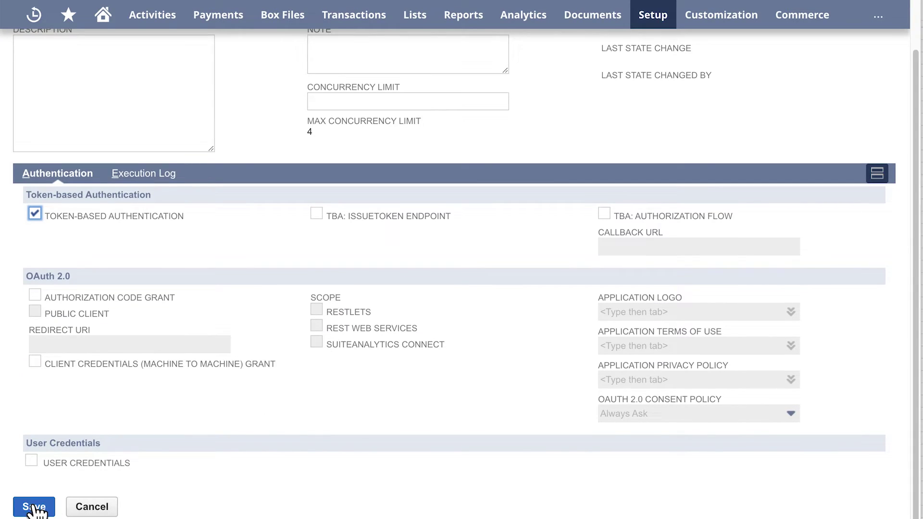
pyautogui.click(34, 508)
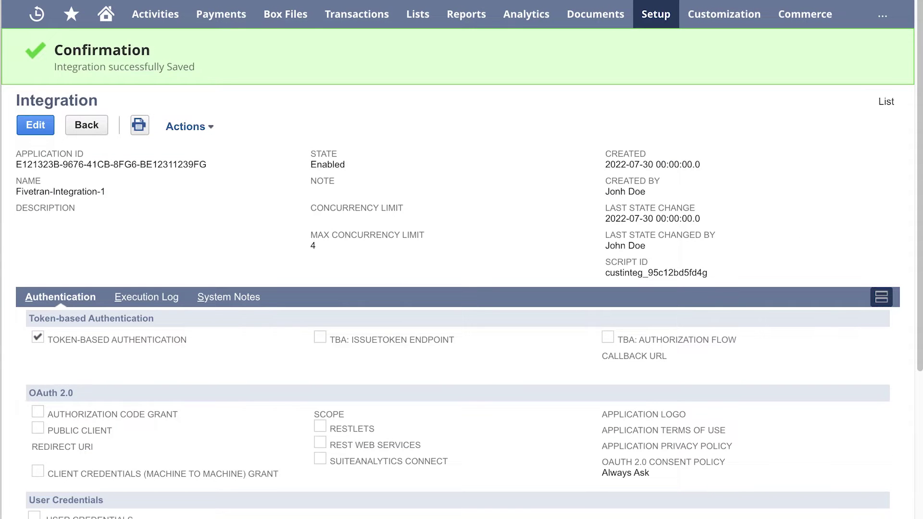
# Copy the consumer key and consumer secret shown under Client Credentials.
pyautogui.scroll(-5, 811, 377)
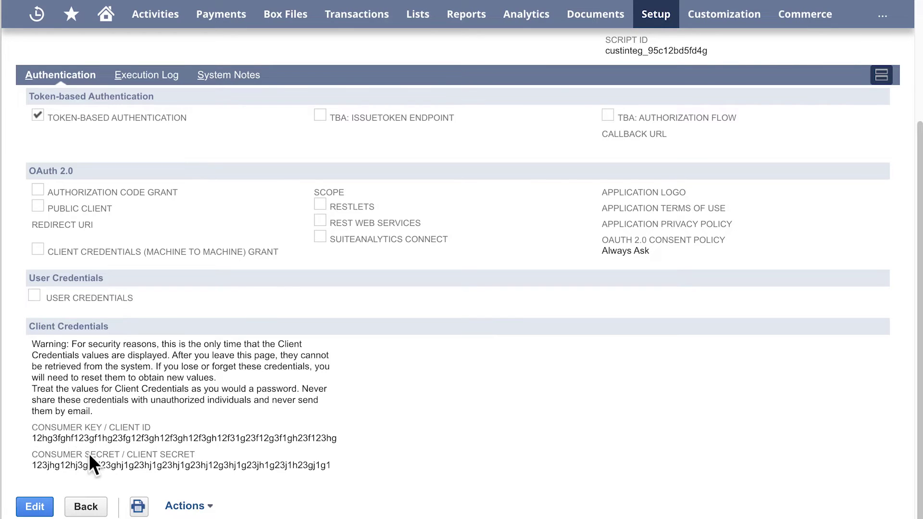
pyautogui.moveTo(33, 437); pyautogui.dragTo(324, 436)
pyautogui.rightClick(326, 436)
pyautogui.click(348, 469)
pyautogui.click(30, 454)
pyautogui.moveTo(69, 475); pyautogui.dragTo(313, 467)
pyautogui.rightClick(312, 466)
pyautogui.click(341, 472)
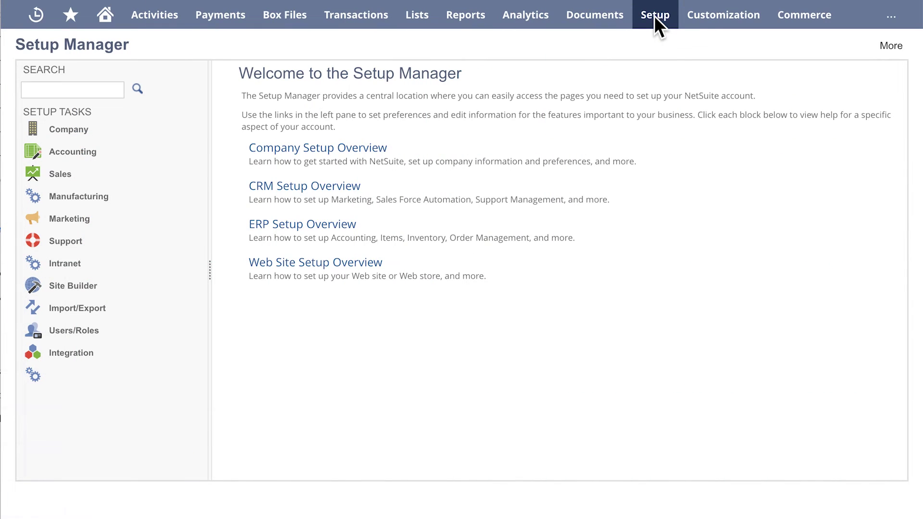
# Start a new role via Setup > Users/Roles > Manage Roles > New.
pyautogui.moveTo(654, 15)
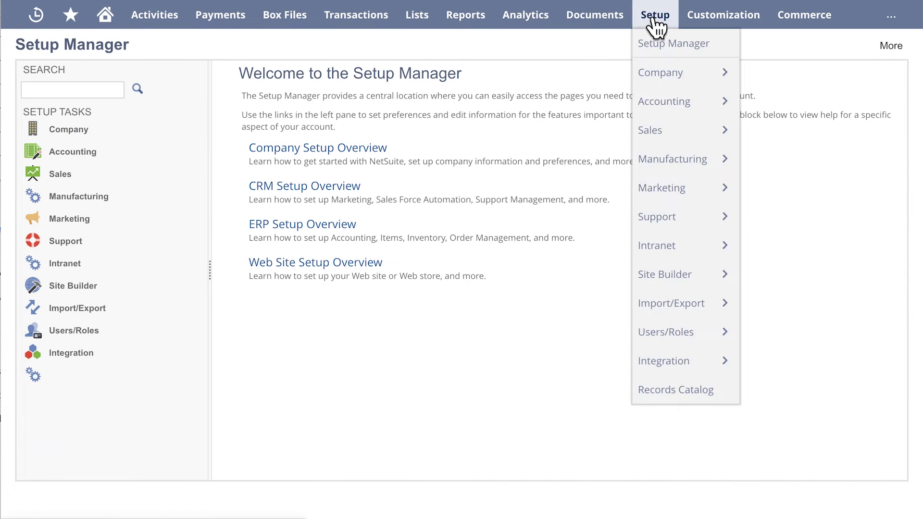
pyautogui.moveTo(667, 164)
pyautogui.moveTo(673, 331)
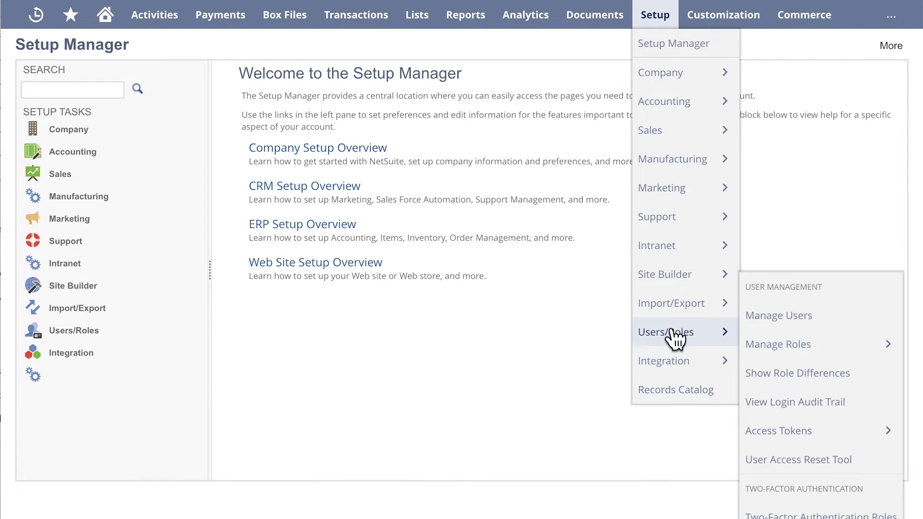
pyautogui.moveTo(774, 345)
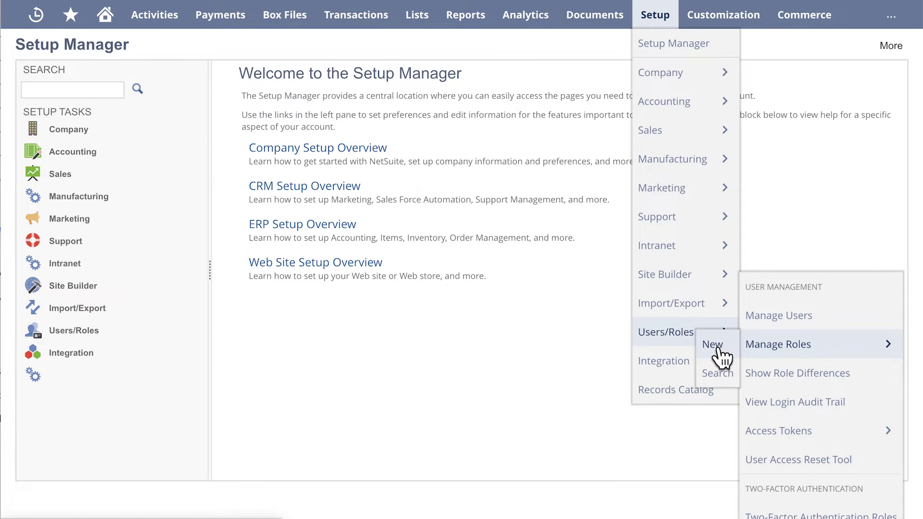
pyautogui.click(716, 349)
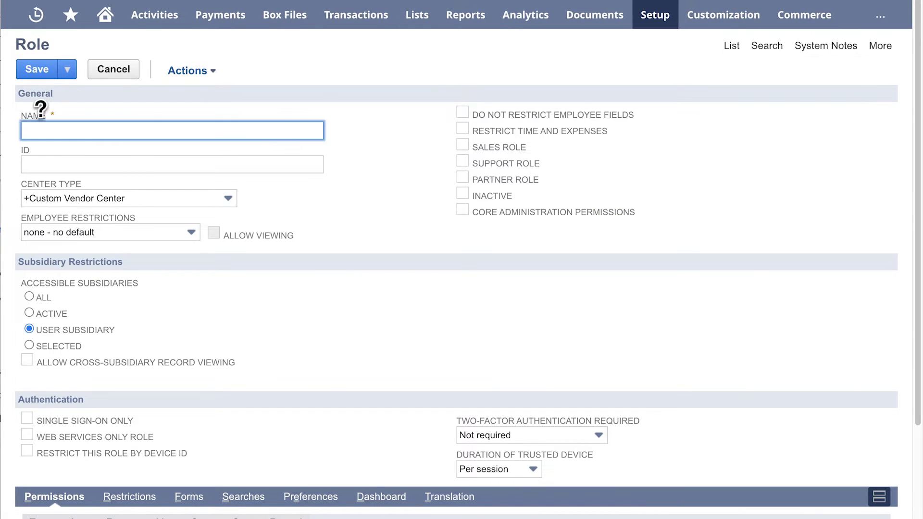
# Name the role FivetranRole and add the Log in using Access Tokens setup permission.
pyautogui.click(37, 126)
pyautogui.write('Fi')
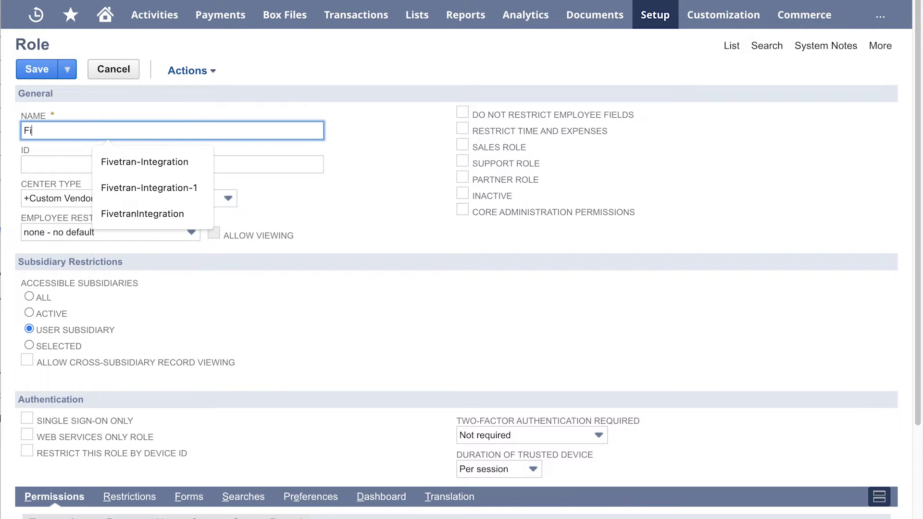
pyautogui.write('vetranRole1')
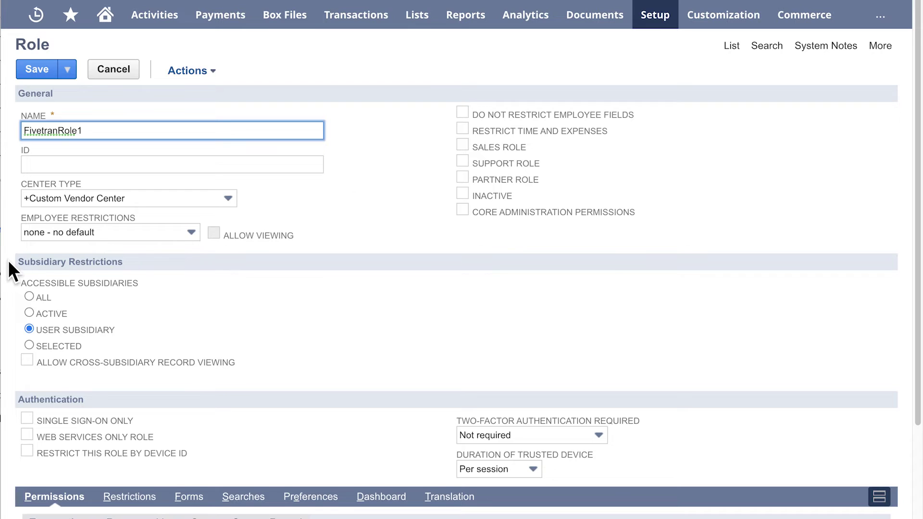
pyautogui.scroll(-3, 8, 261)
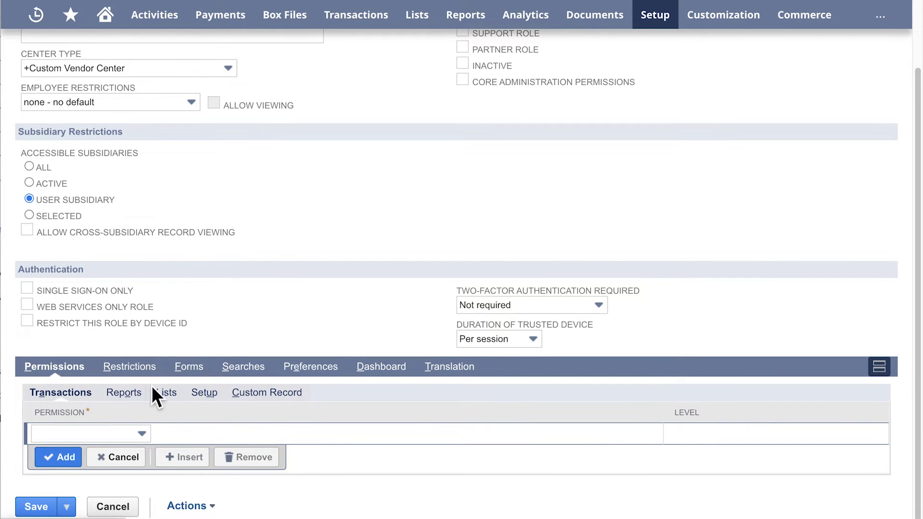
pyautogui.click(216, 393)
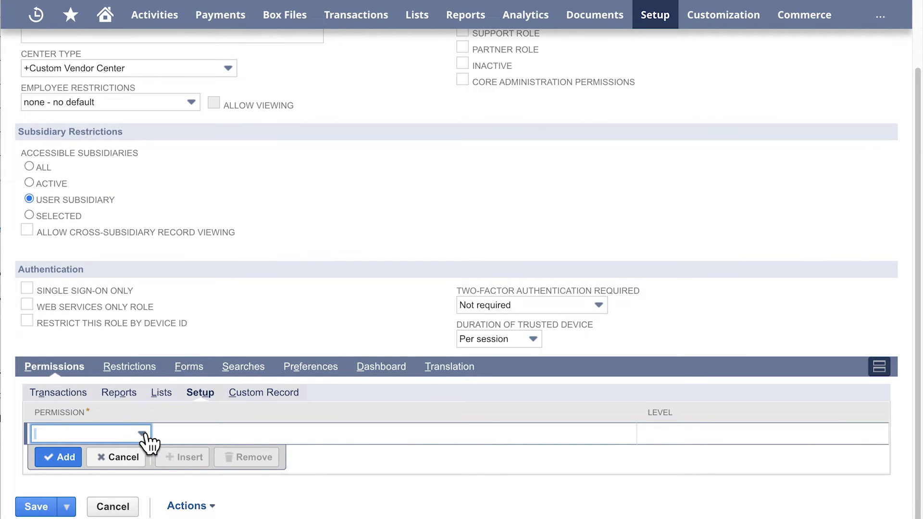
pyautogui.click(144, 434)
pyautogui.scroll(-8, 264, 339)
pyautogui.scroll(-12, 266, 340)
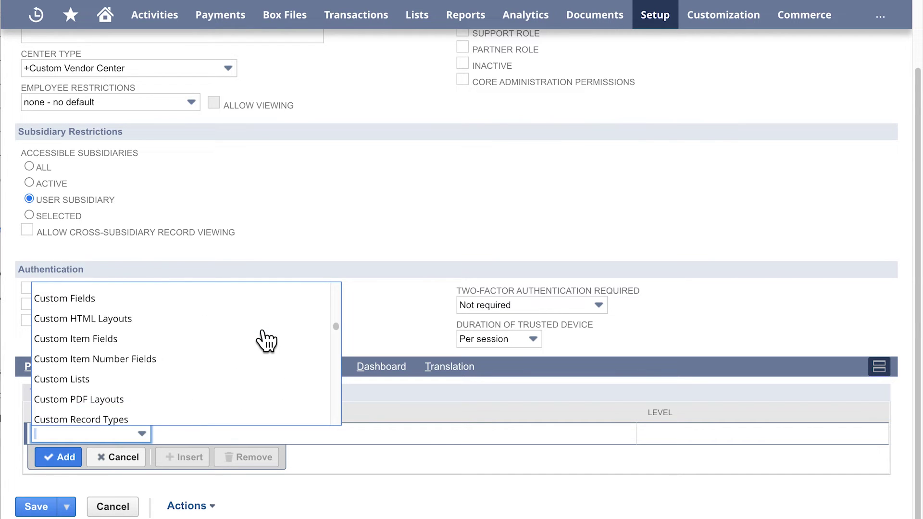
pyautogui.scroll(-1, 266, 340)
pyautogui.scroll(1, 264, 341)
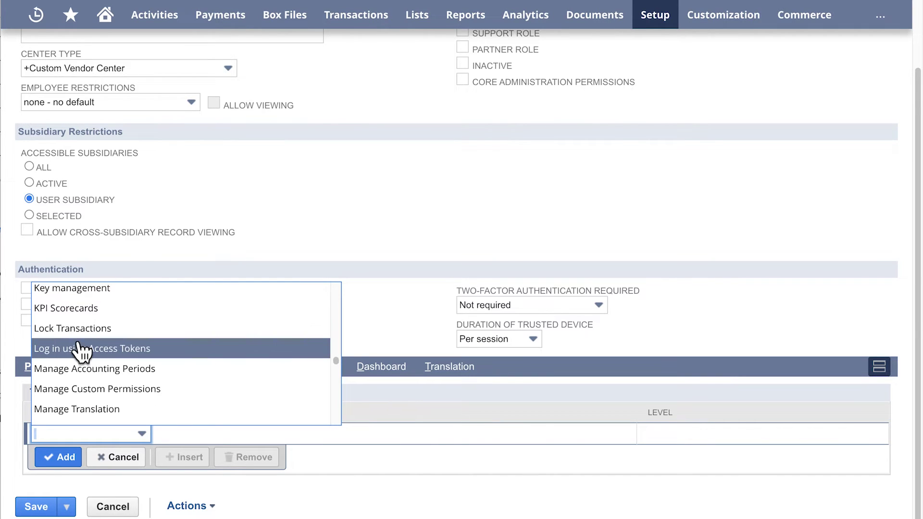
pyautogui.click(163, 345)
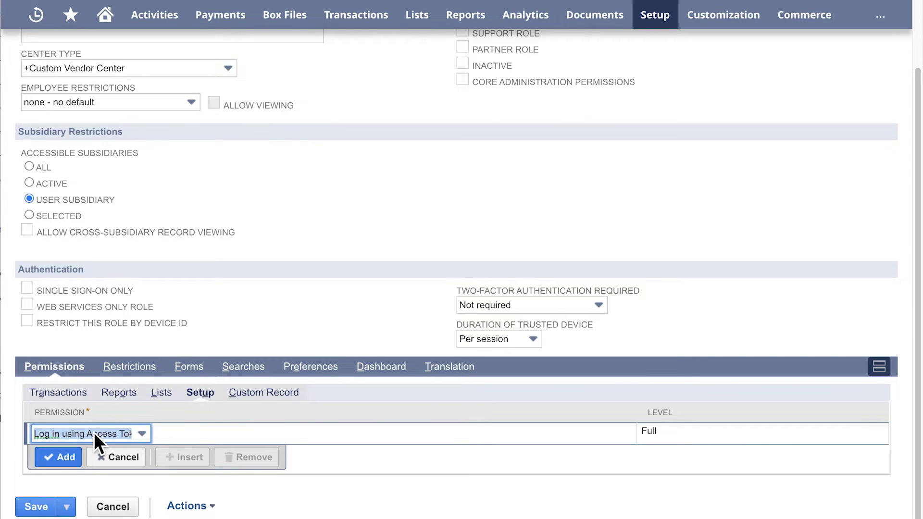
pyautogui.click(62, 458)
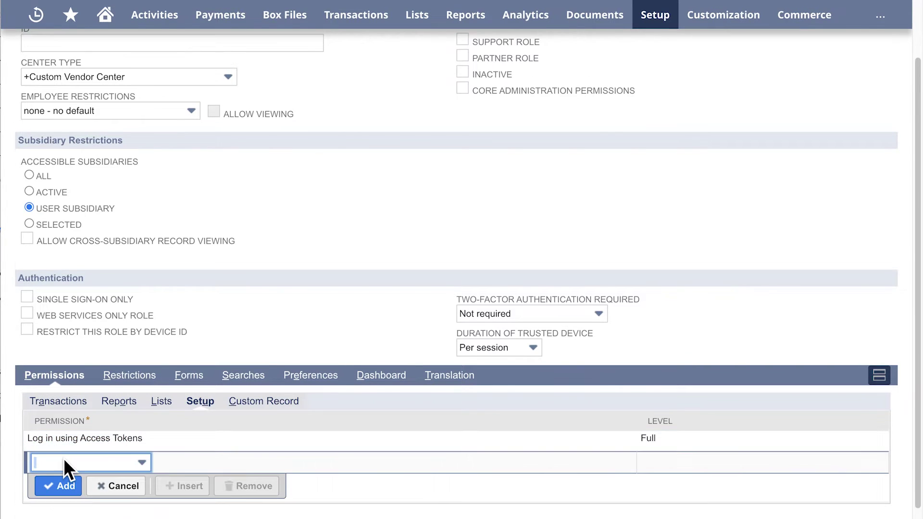
# Add the SuiteAnalytics Connect permission at Full and save the role.
pyautogui.click(141, 463)
pyautogui.moveTo(335, 315); pyautogui.dragTo(337, 426)
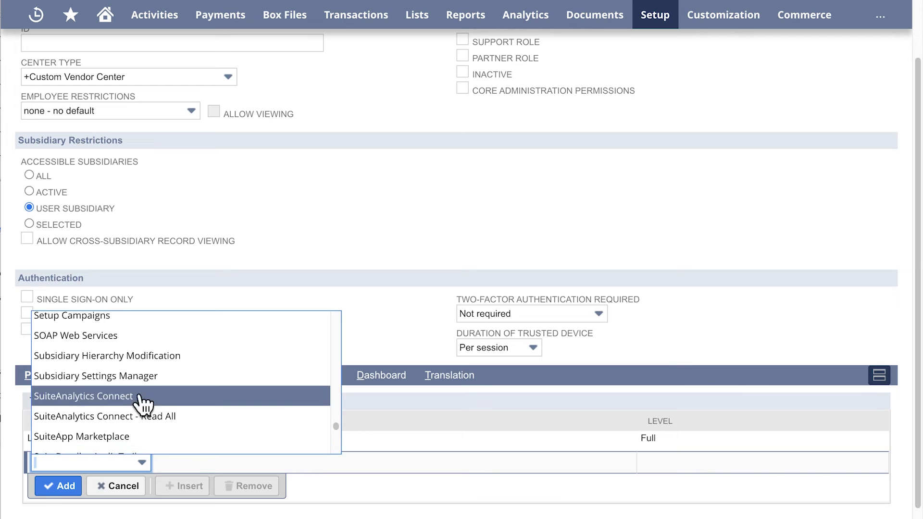
pyautogui.click(205, 406)
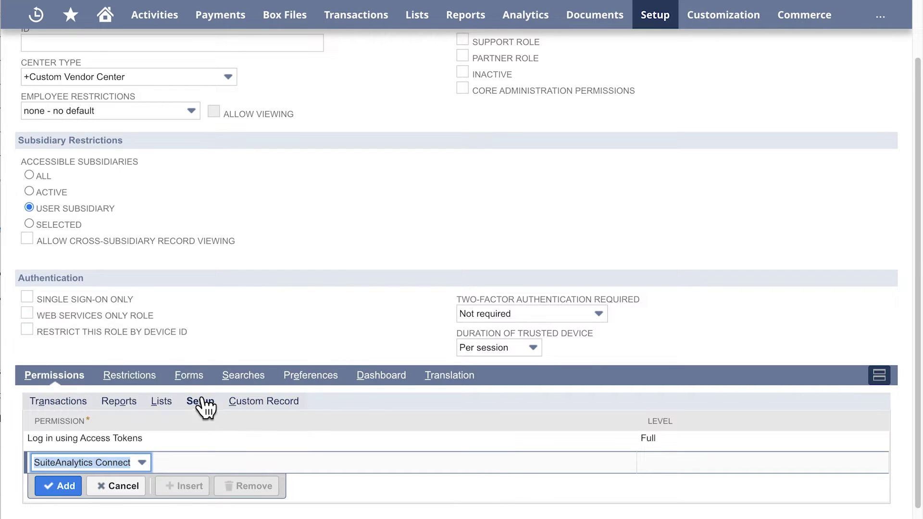
pyautogui.click(56, 491)
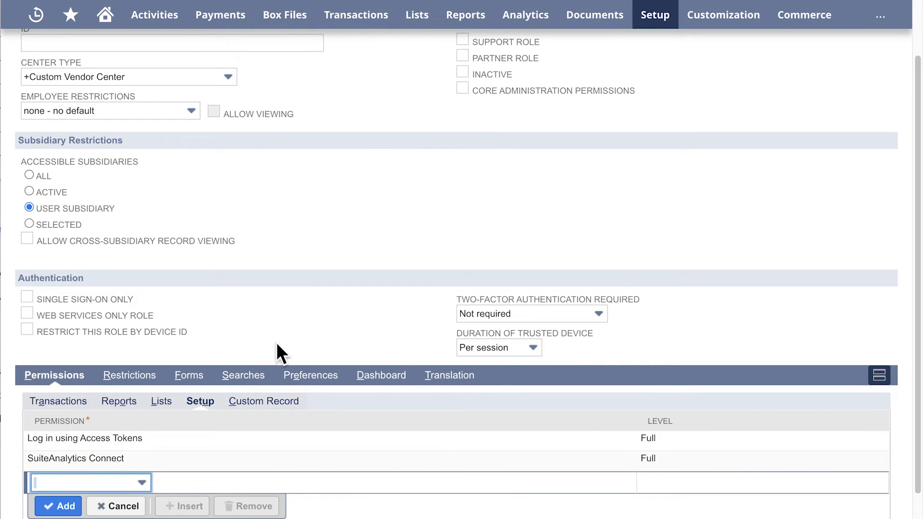
pyautogui.scroll(-1, 280, 318)
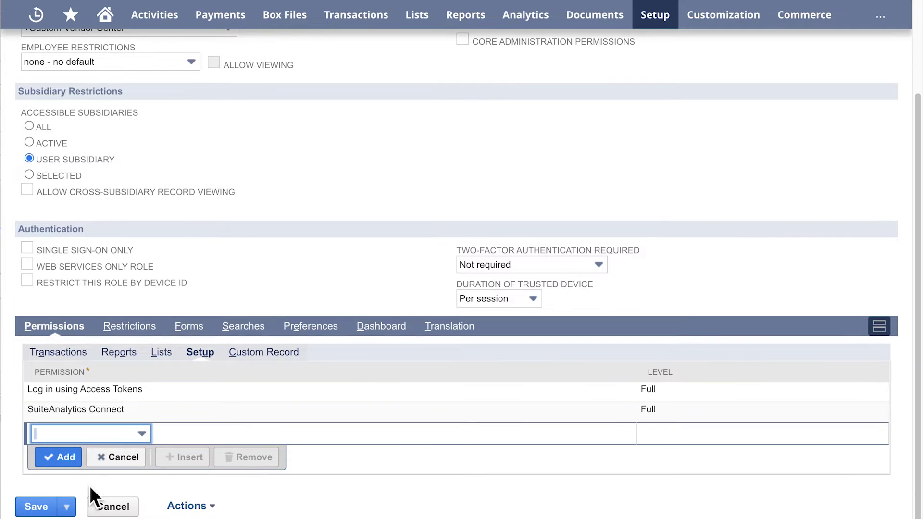
pyautogui.click(46, 509)
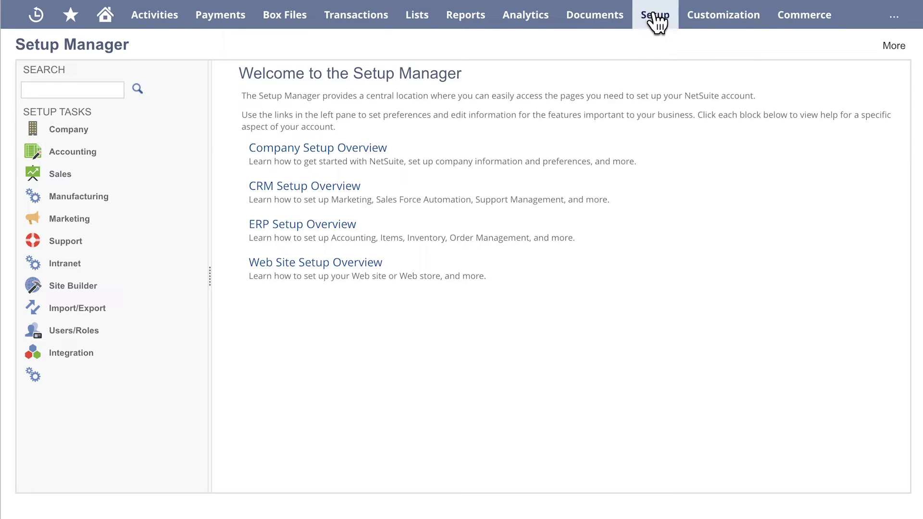
# Open Manage Users and edit the Fivetran connector user's employee record.
pyautogui.moveTo(657, 22)
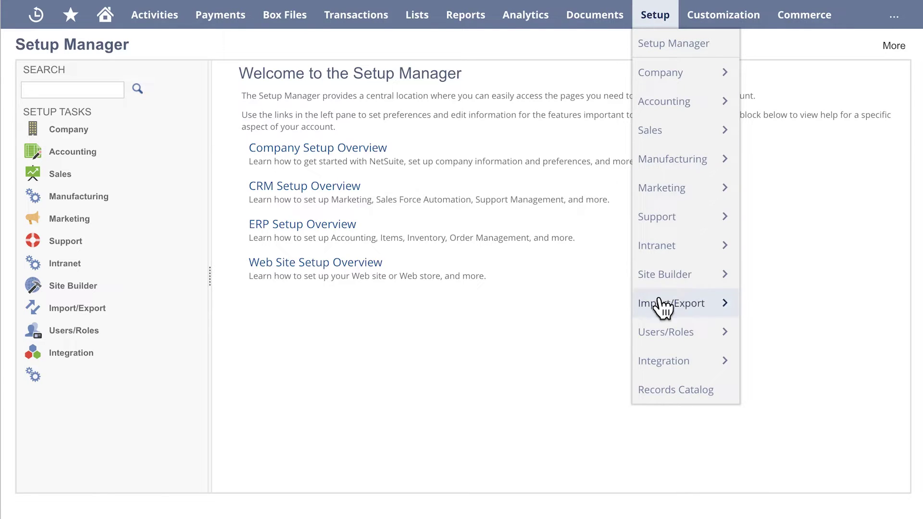
pyautogui.moveTo(681, 336)
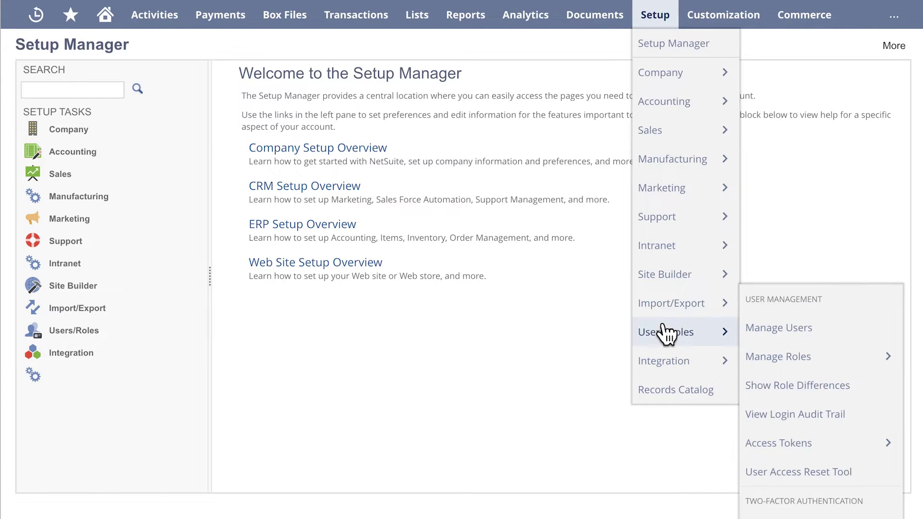
pyautogui.click(775, 332)
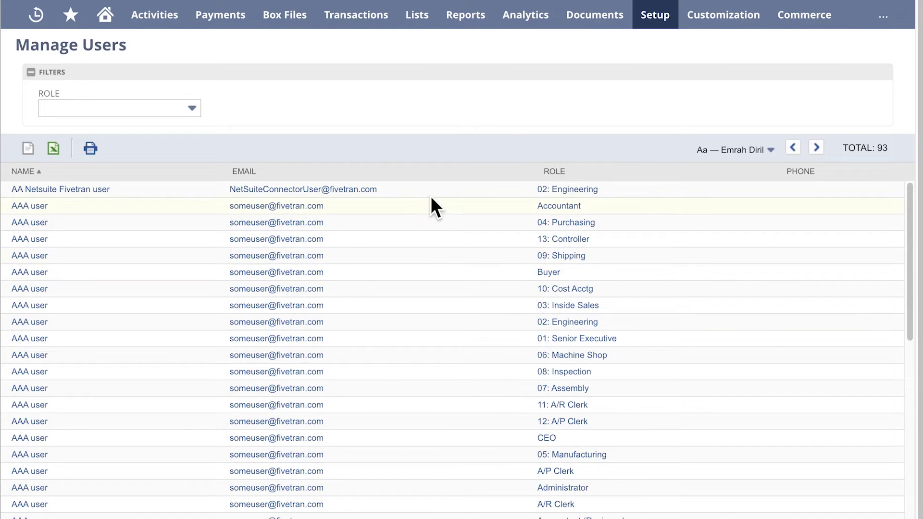
pyautogui.moveTo(79, 189)
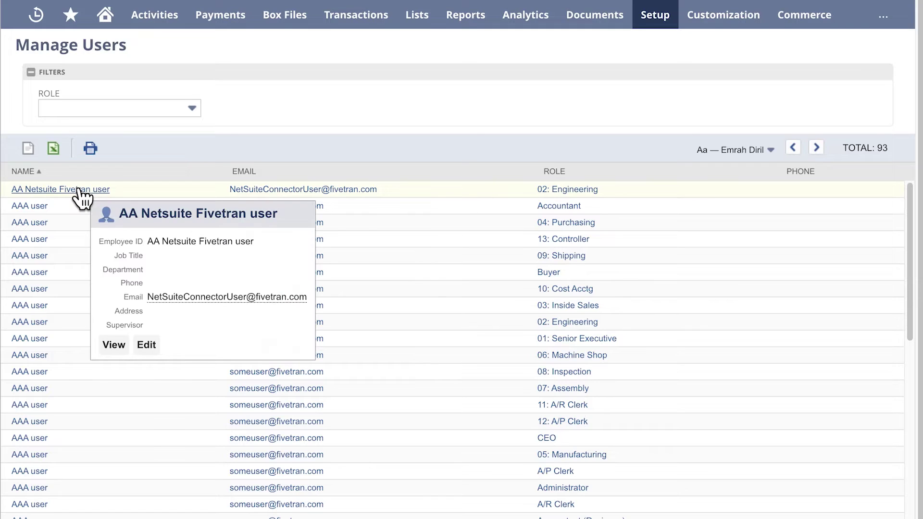
pyautogui.click(147, 353)
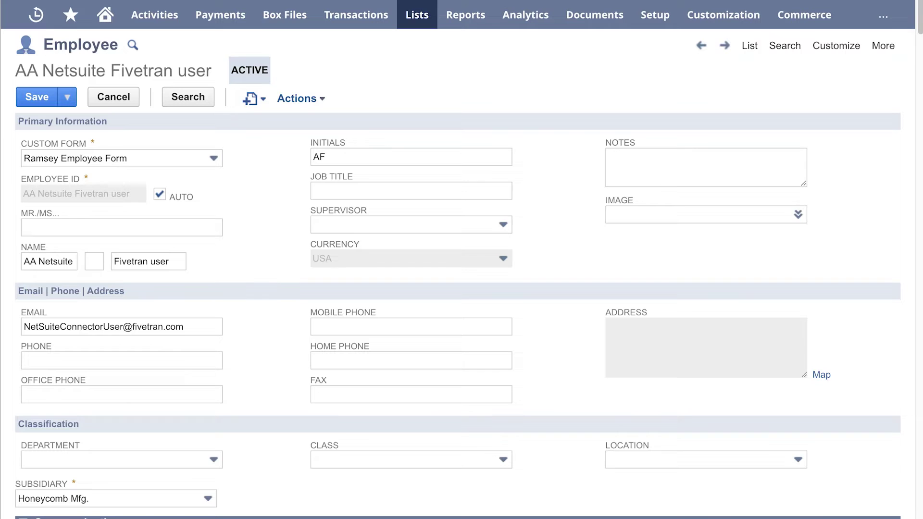
# Assign the Data Warehouse Integrator role to the Fivetran user.
pyautogui.scroll(-20, 887, 288)
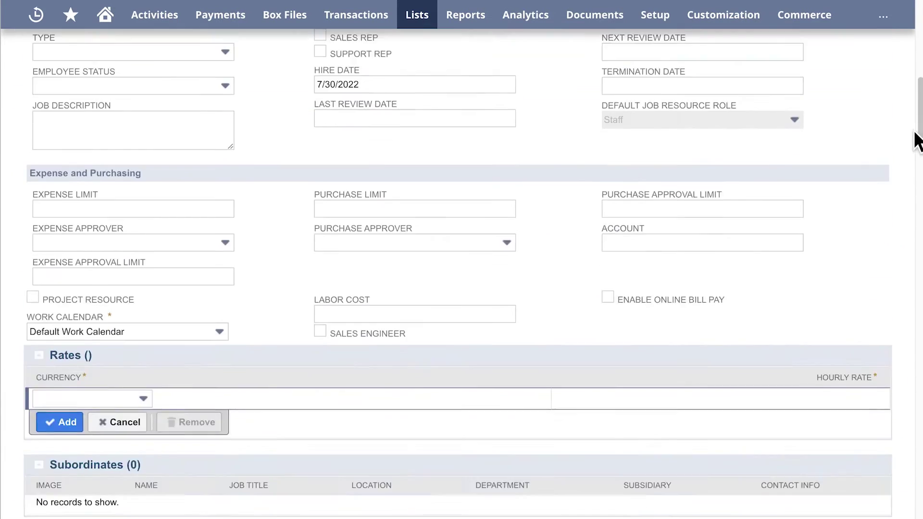
pyautogui.scroll(-10, 887, 287)
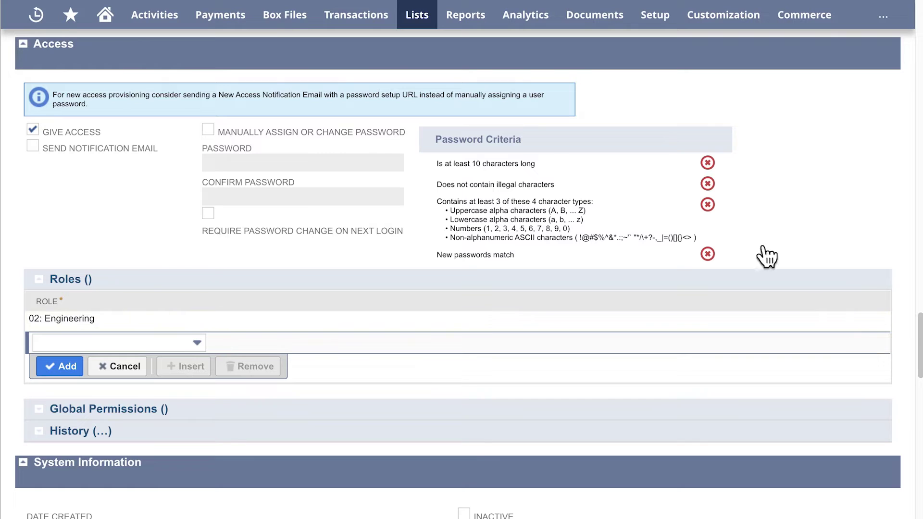
pyautogui.moveTo(46, 55)
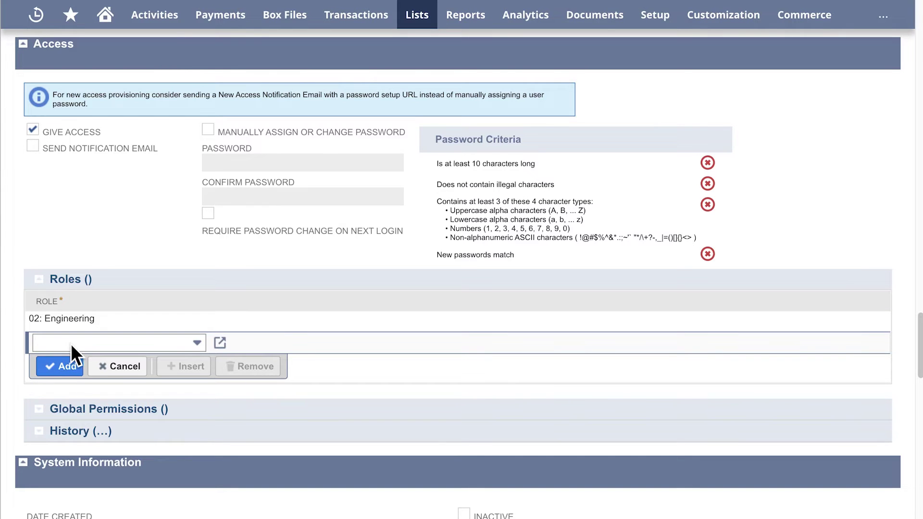
pyautogui.click(197, 343)
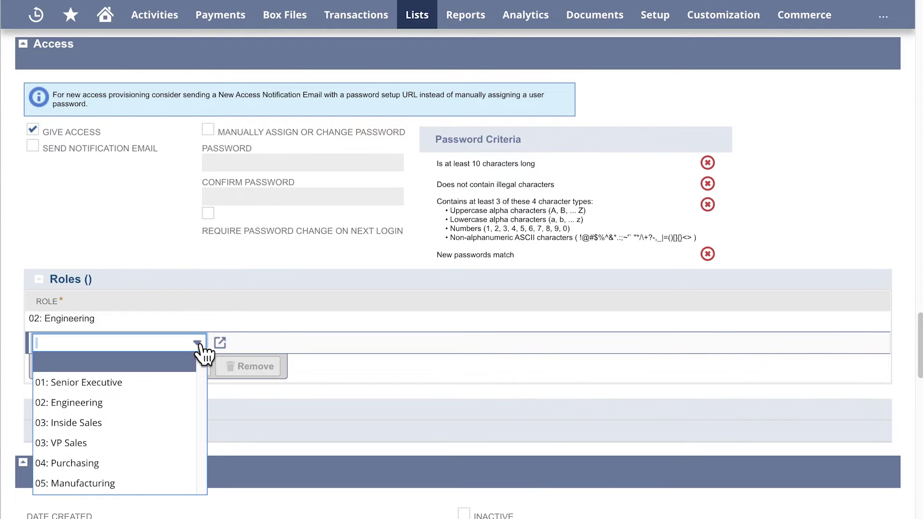
pyautogui.moveTo(200, 356); pyautogui.dragTo(195, 397)
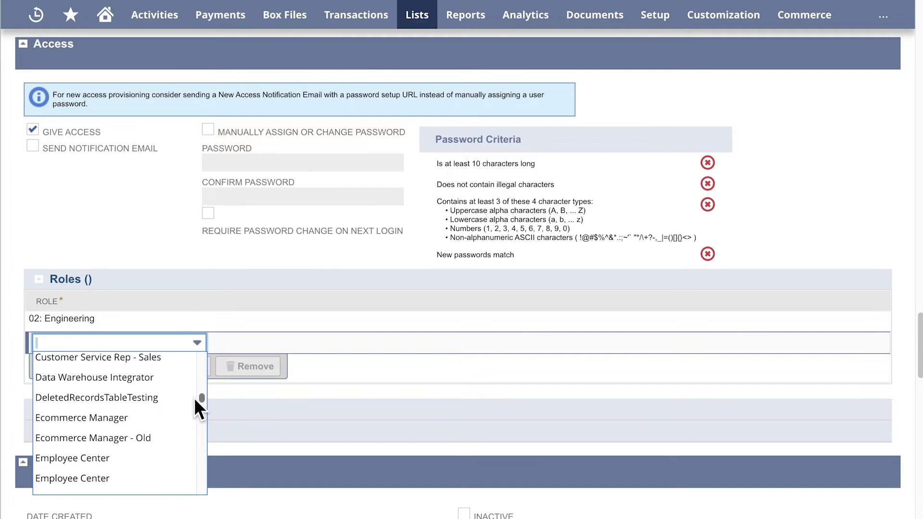
pyautogui.click(135, 371)
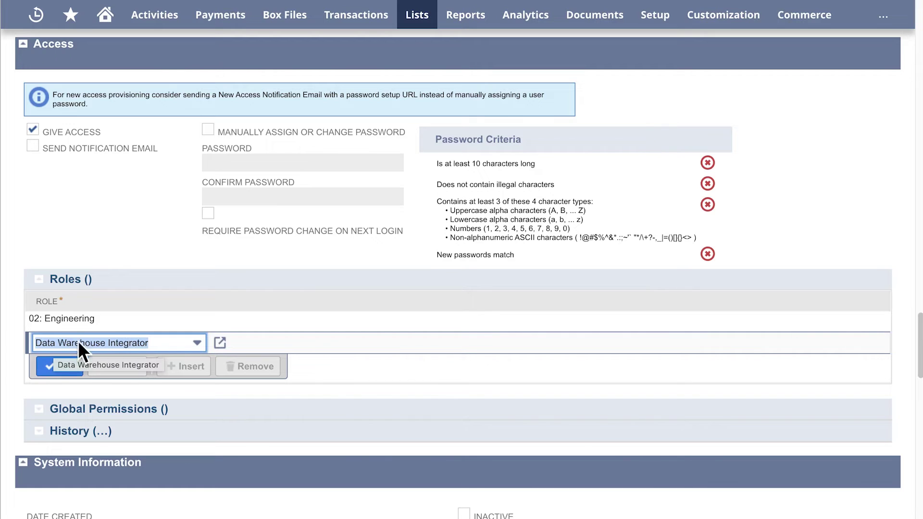
pyautogui.click(49, 367)
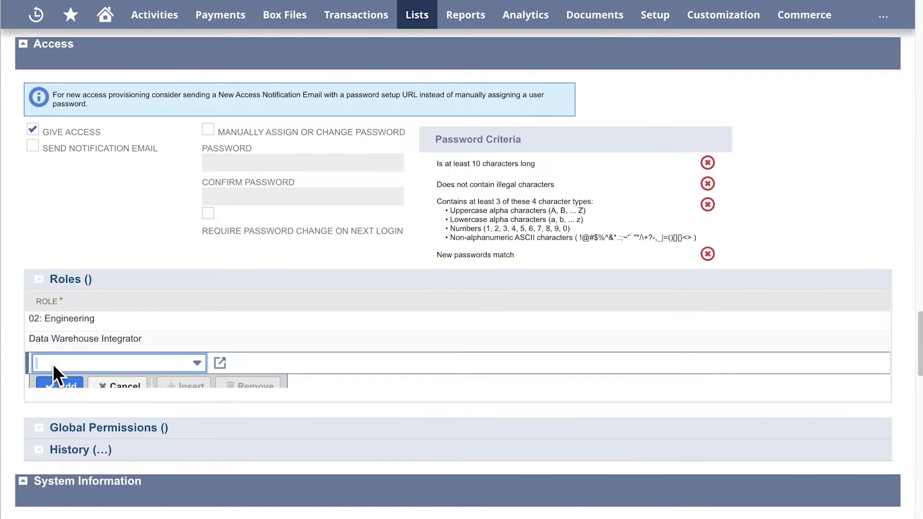
# Assign FivetranRole1 to the user as well and save the employee record.
pyautogui.click(197, 363)
pyautogui.moveTo(202, 376); pyautogui.dragTo(194, 438)
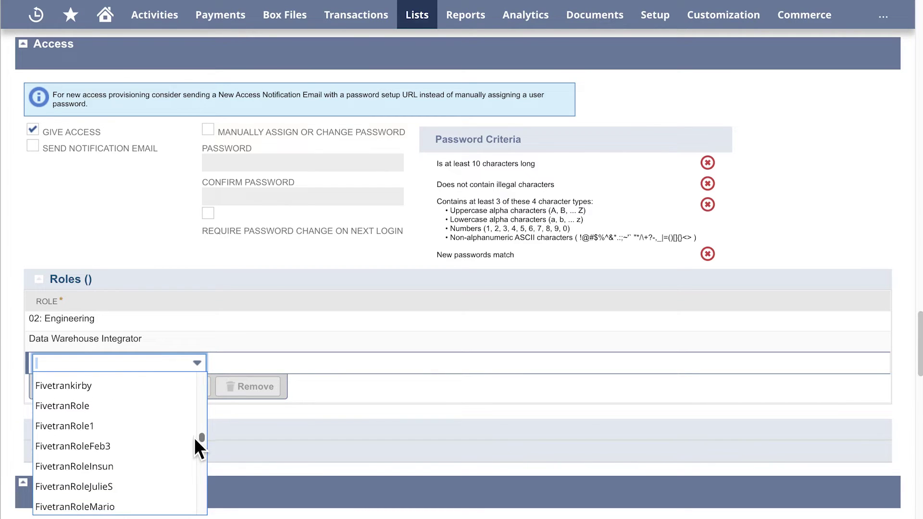
pyautogui.click(92, 427)
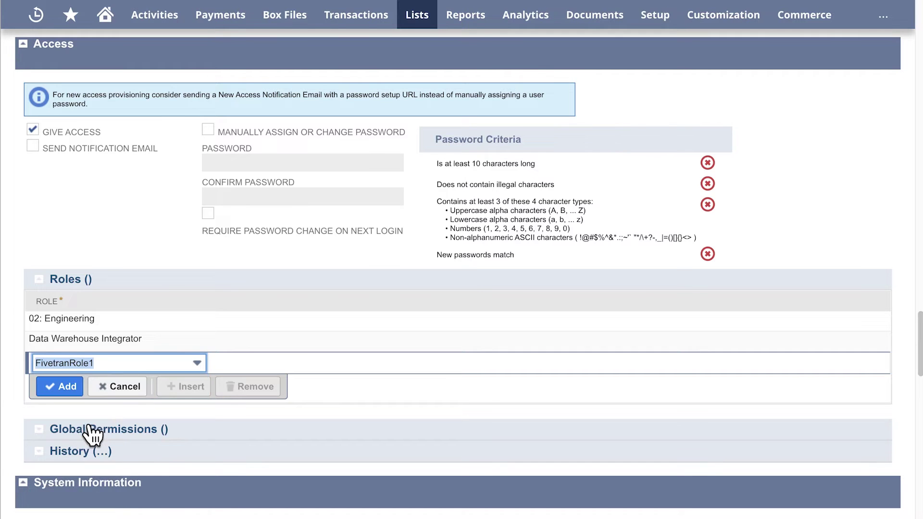
pyautogui.click(54, 395)
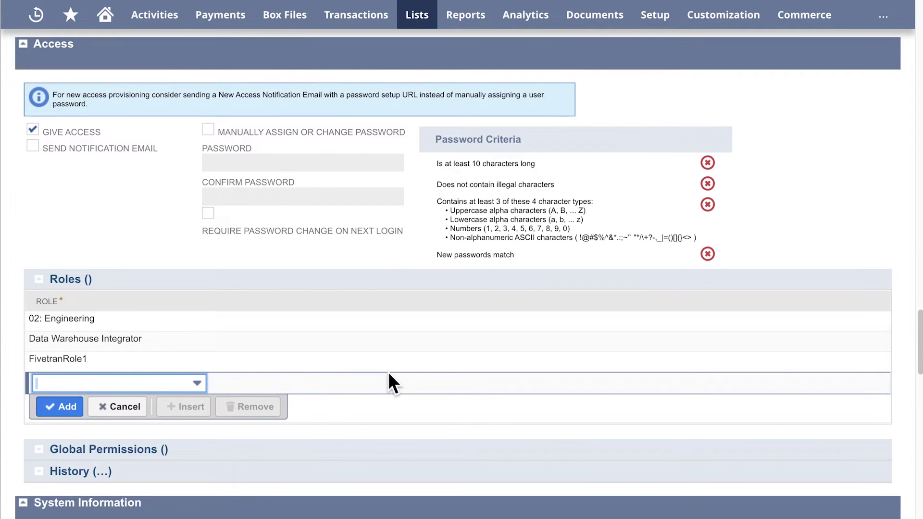
pyautogui.scroll(-20, 388, 378)
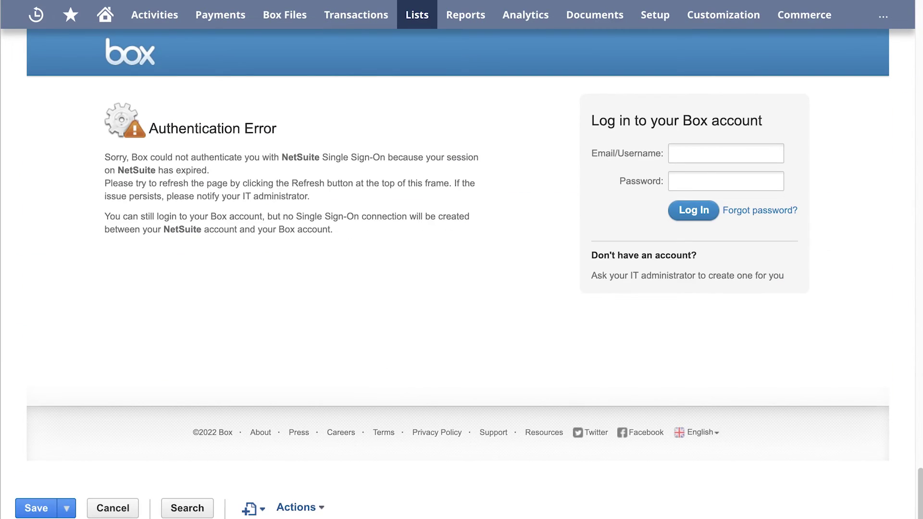
pyautogui.click(30, 506)
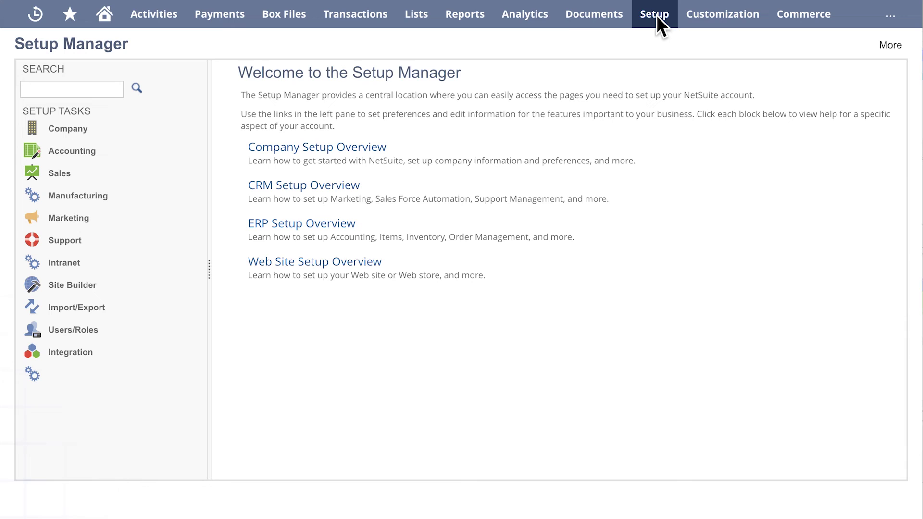
# Start a new access token from Setup > Users/Roles > Access Tokens.
pyautogui.moveTo(654, 21)
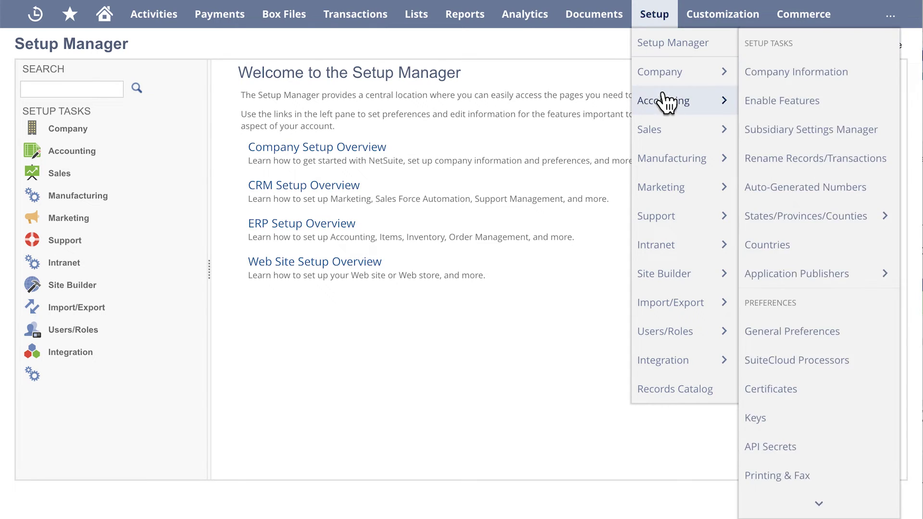
pyautogui.moveTo(668, 329)
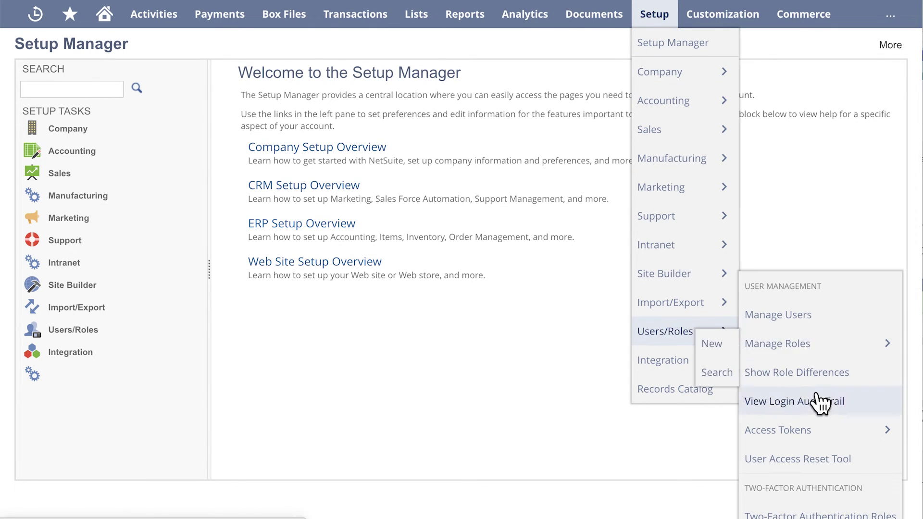
pyautogui.moveTo(813, 429)
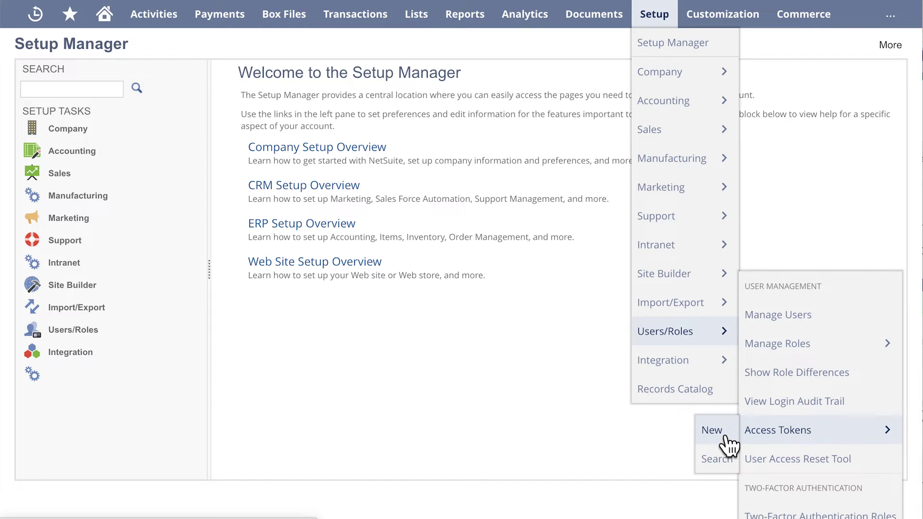
pyautogui.click(724, 439)
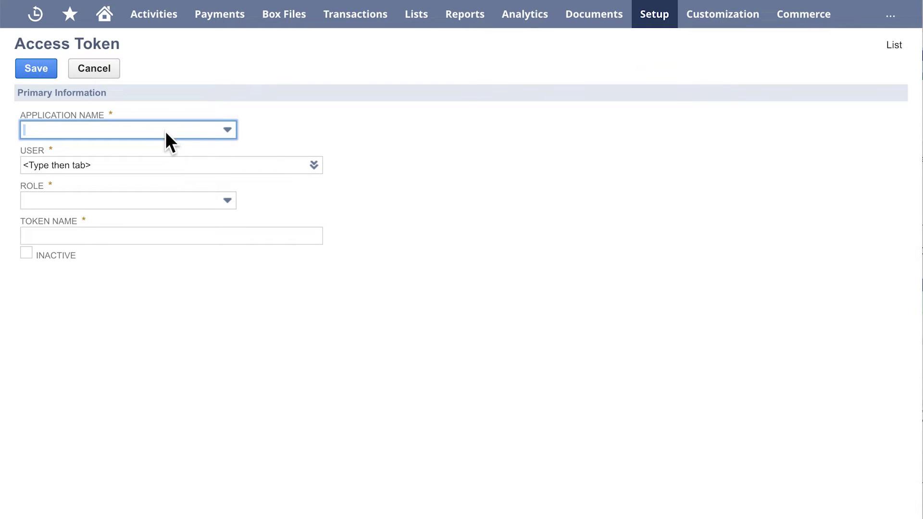
# Save an access token for Fivetran-Integration-1 with the Fivetran user and Data Warehouse Integrator role.
pyautogui.click(223, 137)
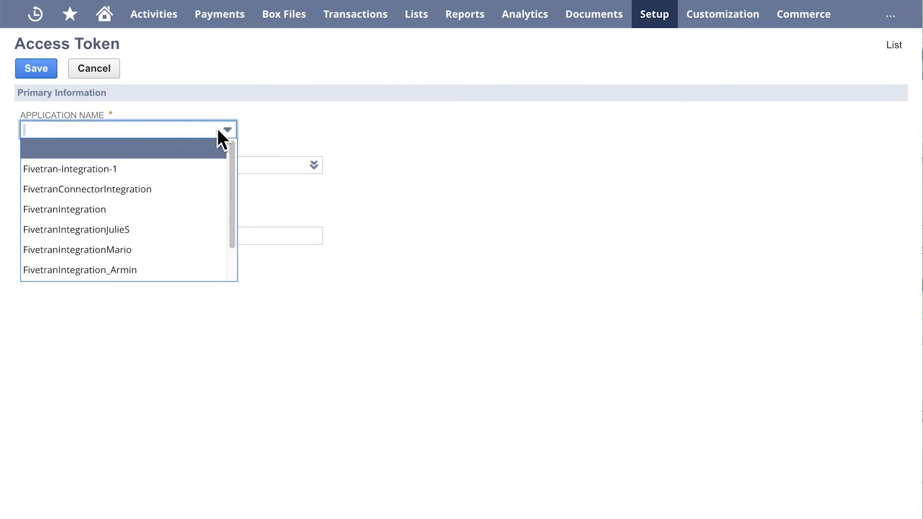
pyautogui.click(193, 167)
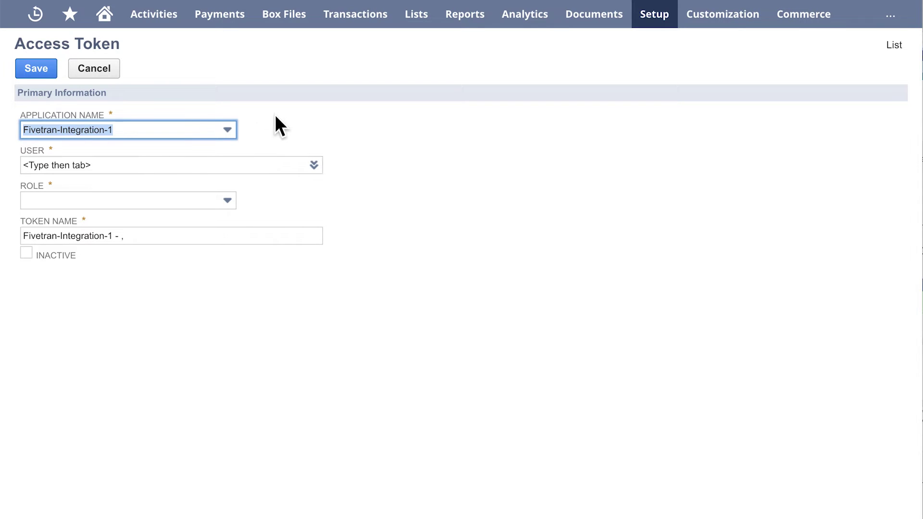
pyautogui.click(270, 167)
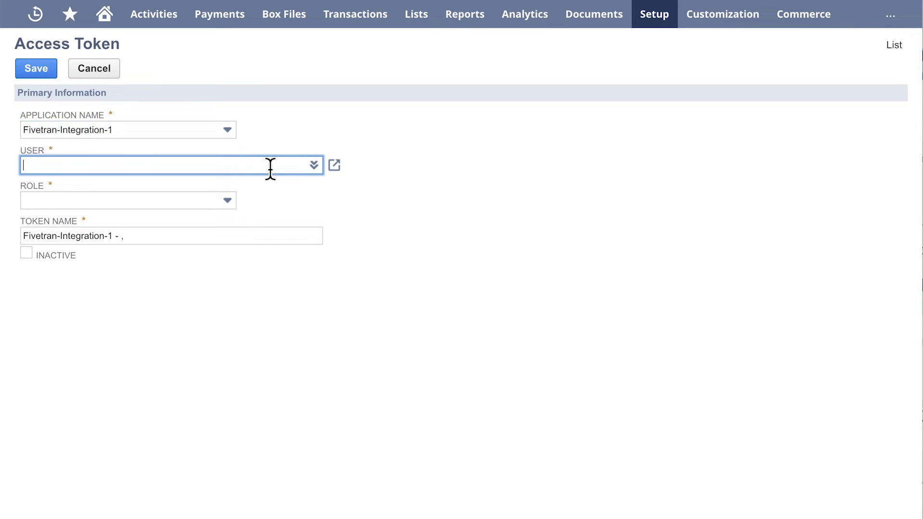
pyautogui.write('aa')
pyautogui.press('Tab')
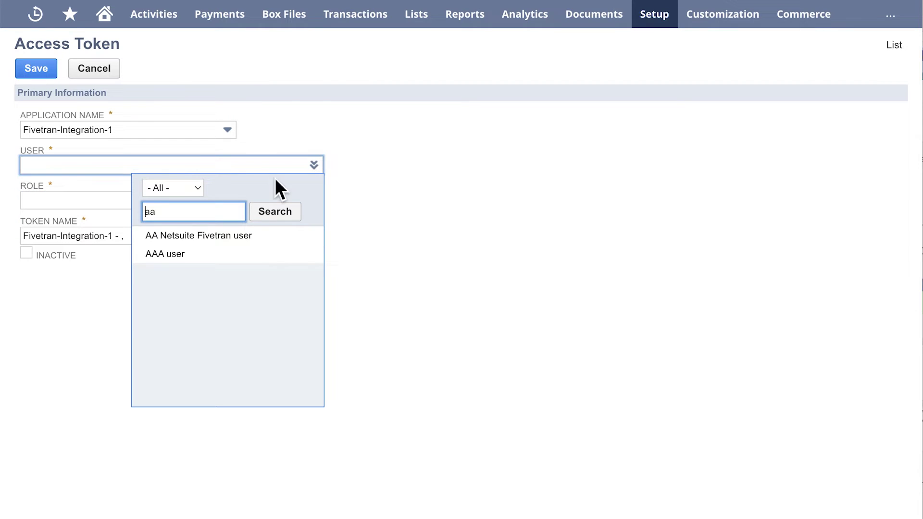
pyautogui.click(222, 235)
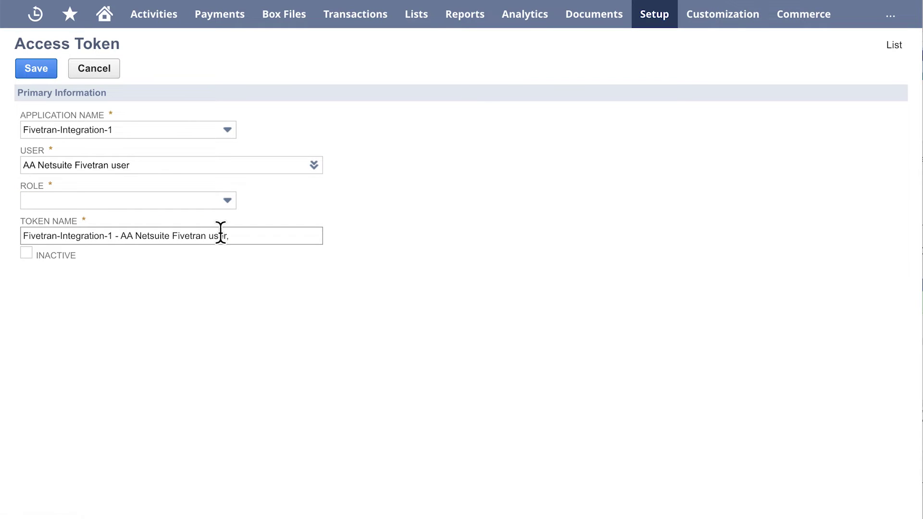
pyautogui.click(155, 200)
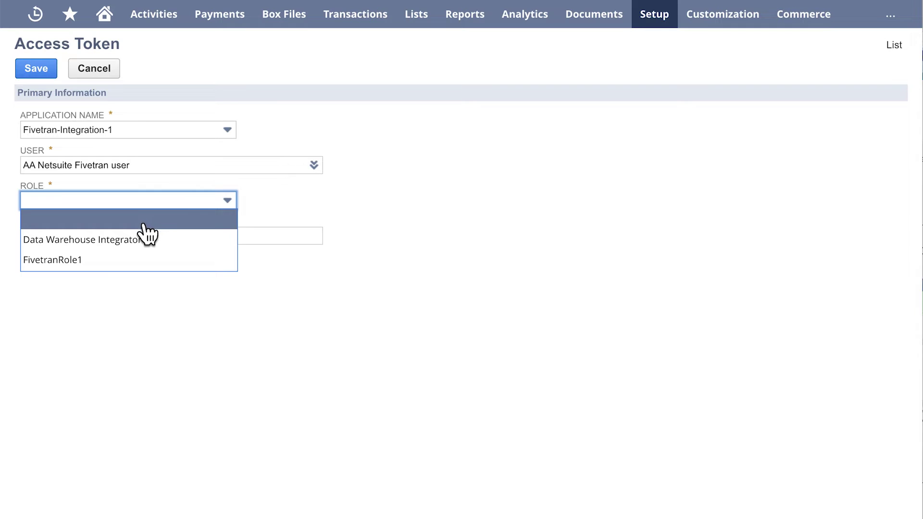
pyautogui.click(121, 243)
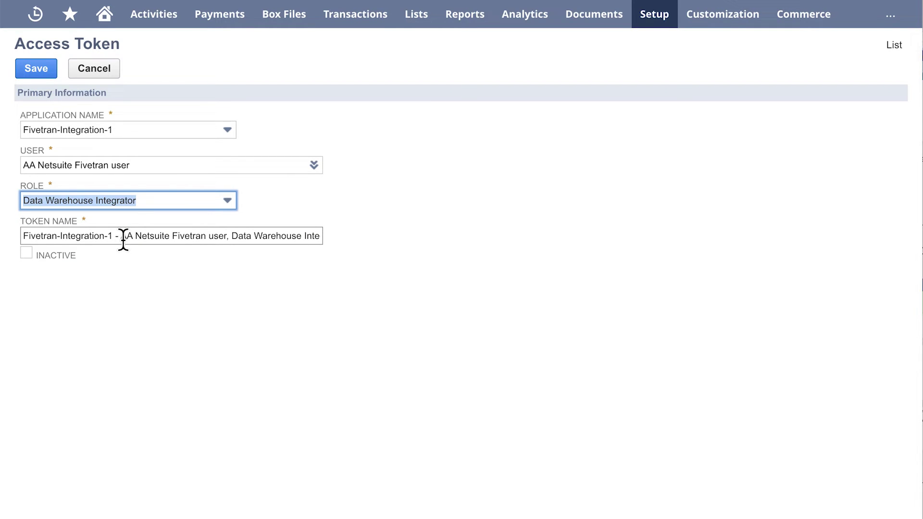
pyautogui.click(36, 72)
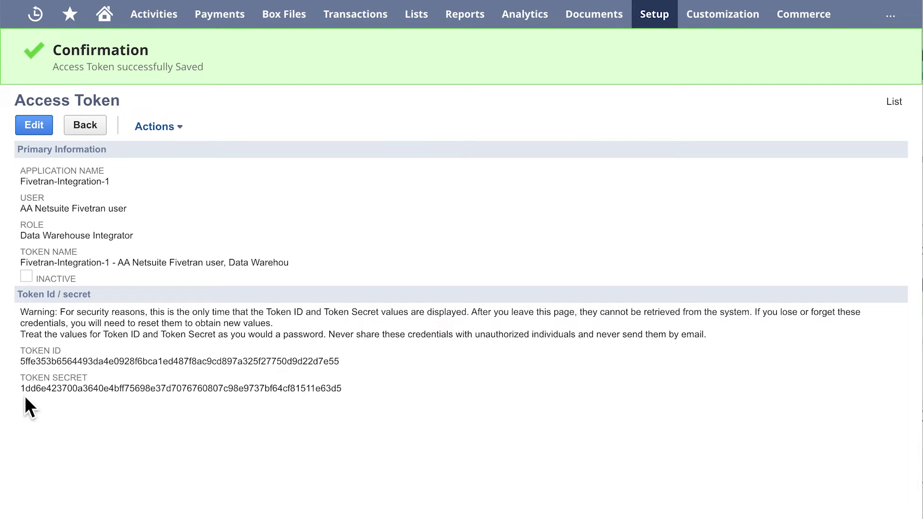
# Select and copy the new Token ID value.
pyautogui.moveTo(21, 361); pyautogui.dragTo(339, 361)
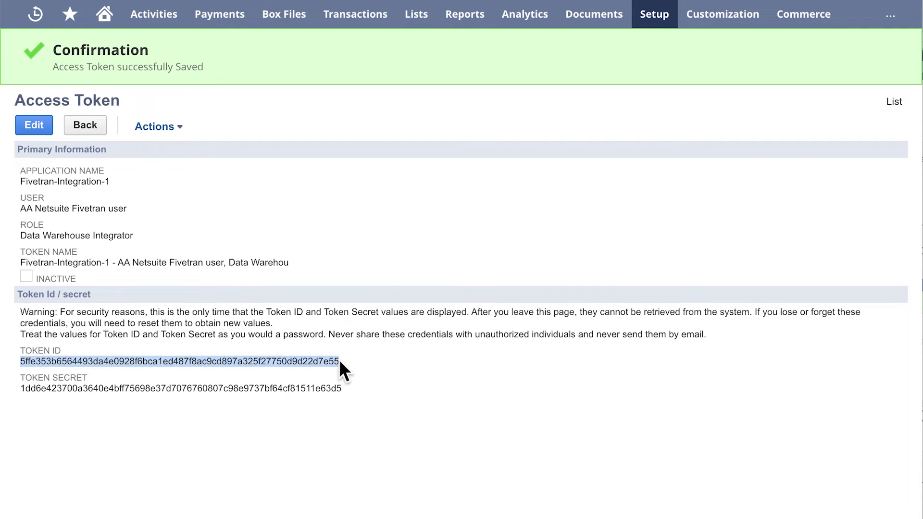
pyautogui.rightClick(320, 360)
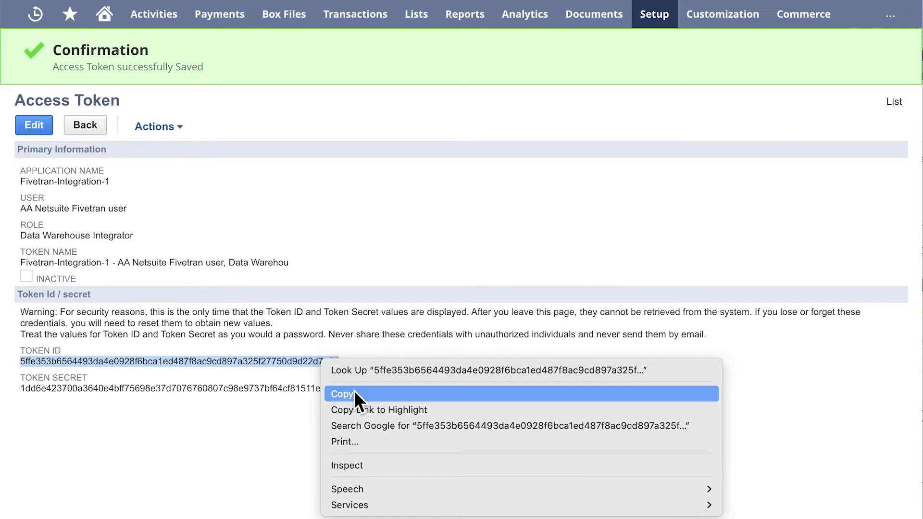
pyautogui.click(354, 390)
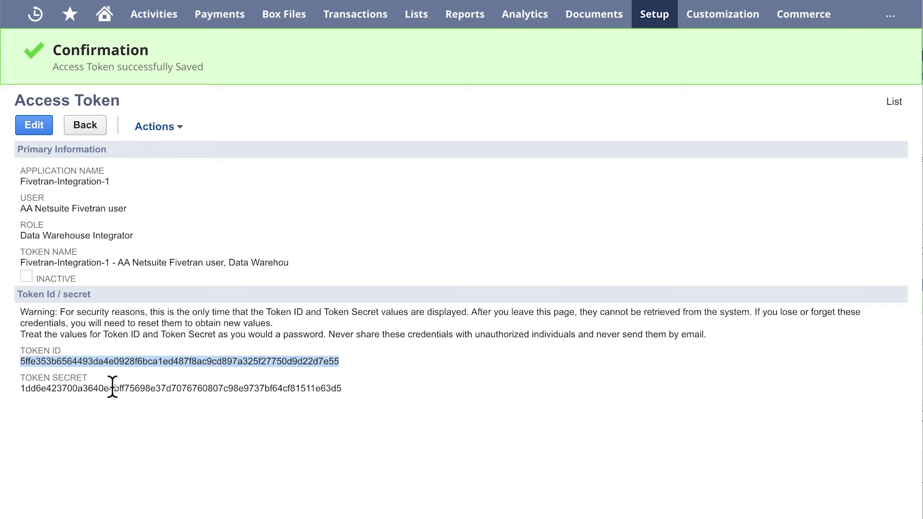
# Select and copy the Token Secret value.
pyautogui.click(28, 387)
pyautogui.moveTo(29, 387); pyautogui.dragTo(344, 390)
pyautogui.rightClick(323, 387)
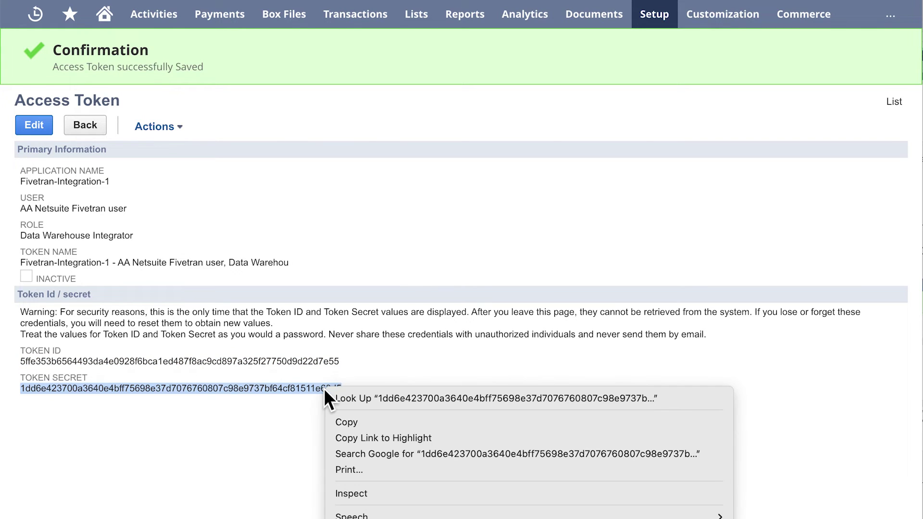
pyautogui.click(338, 422)
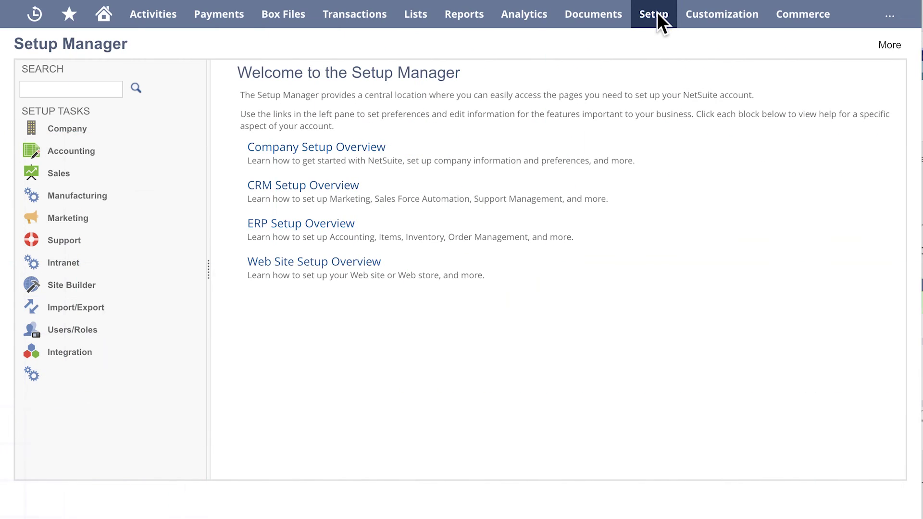
pyautogui.moveTo(656, 15)
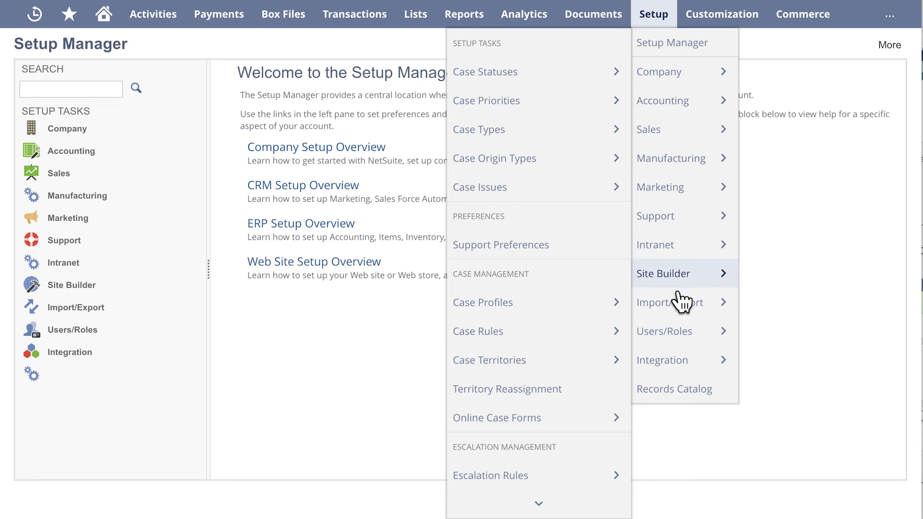
# Open Manage Roles from Setup > Users/Roles.
pyautogui.moveTo(682, 333)
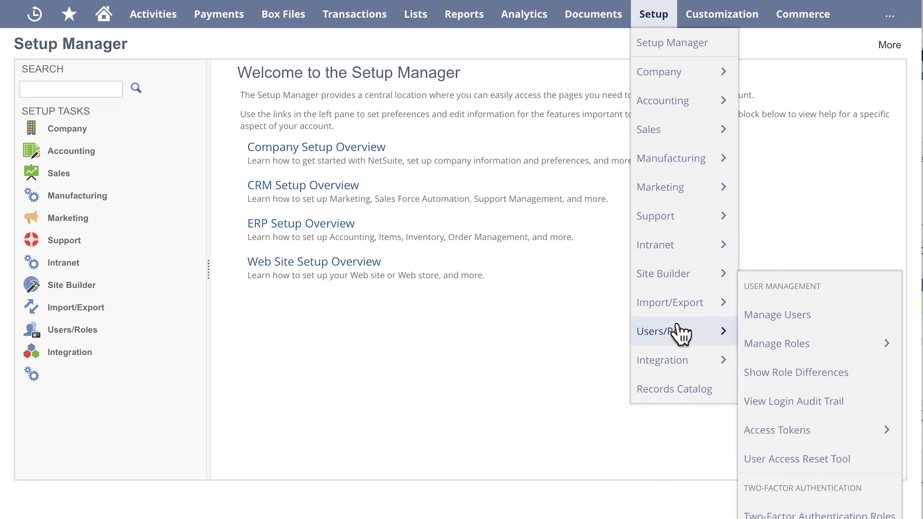
pyautogui.click(757, 345)
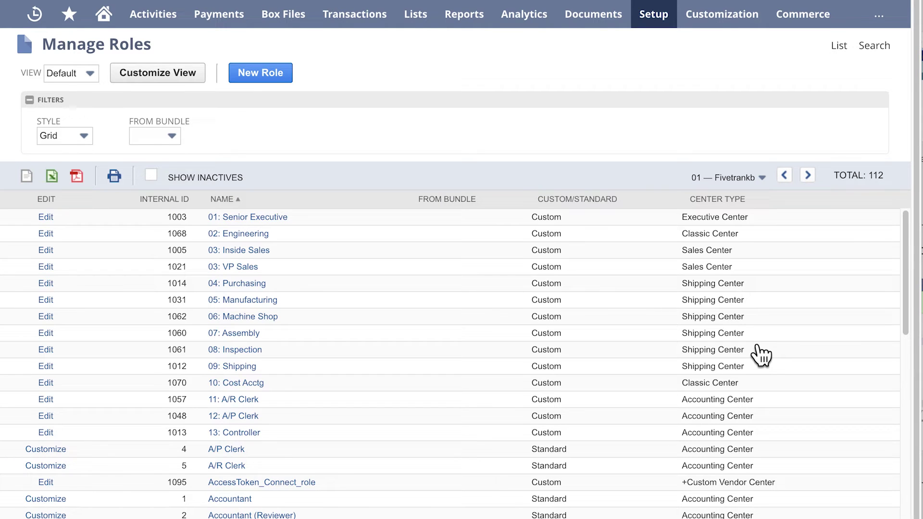
# Locate Data Warehouse Integrator in the roles list and copy its internal ID 57.
pyautogui.scroll(-9, 409, 312)
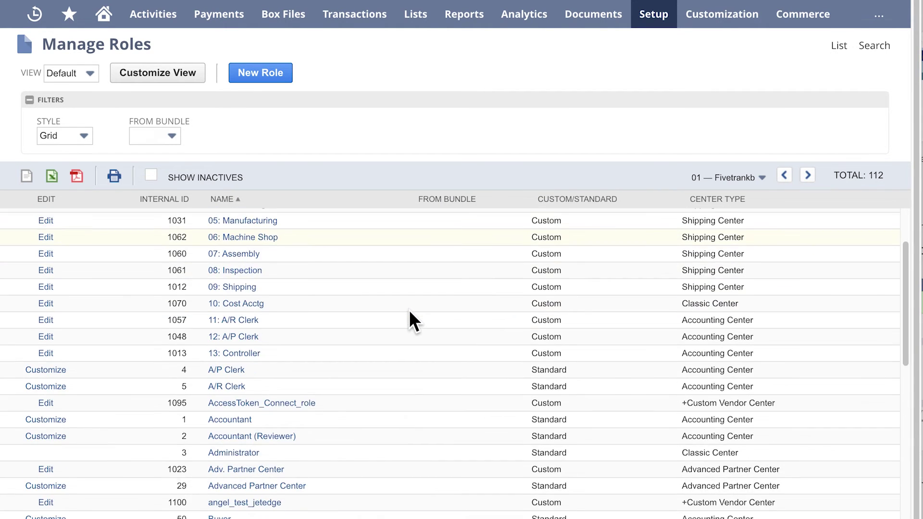
pyautogui.scroll(-1, 409, 312)
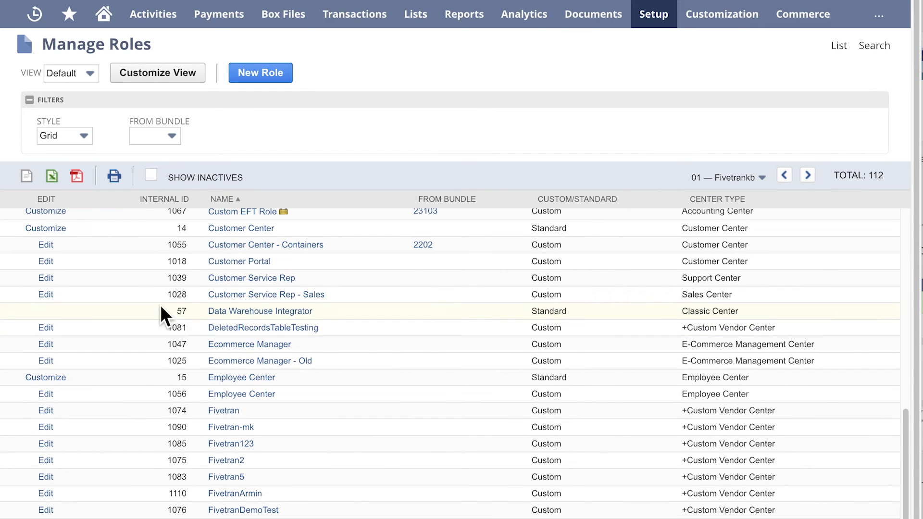
pyautogui.moveTo(175, 310); pyautogui.dragTo(185, 310)
pyautogui.rightClick(181, 313)
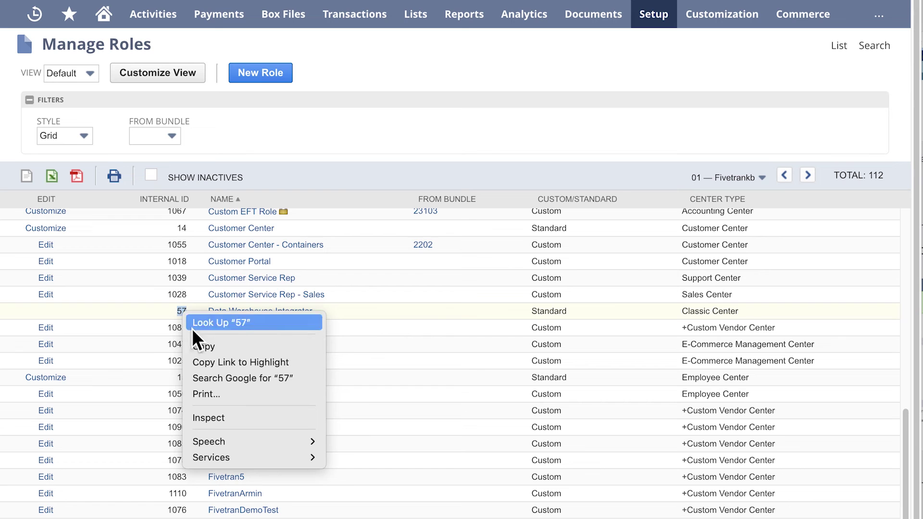
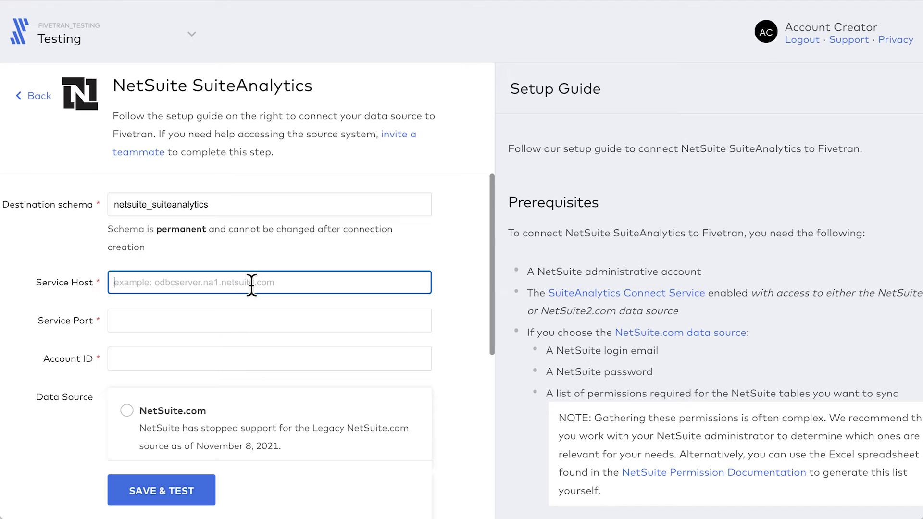
# Enter the NetSuite service host, service port and account ID, and choose the NetSuite2.com (BETA) source.
pyautogui.write('xxxxxxxx')
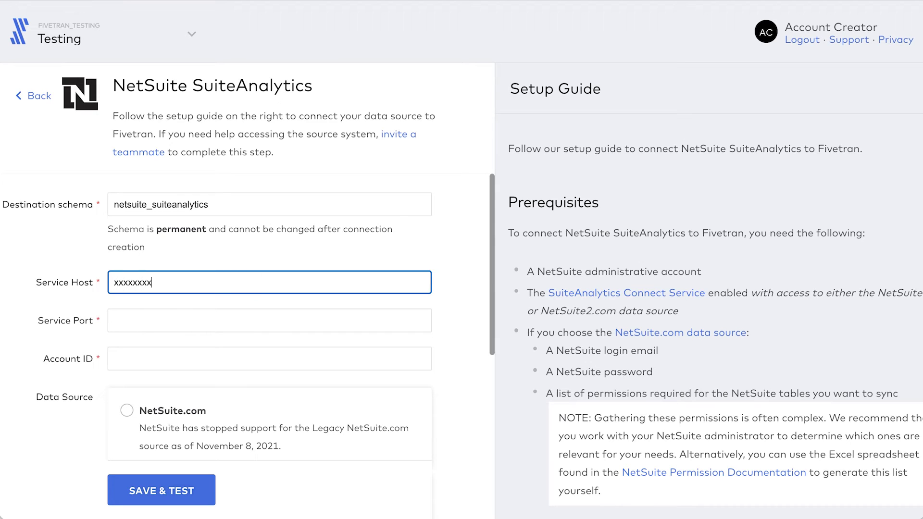
pyautogui.write('.connect.api.netsuite.com')
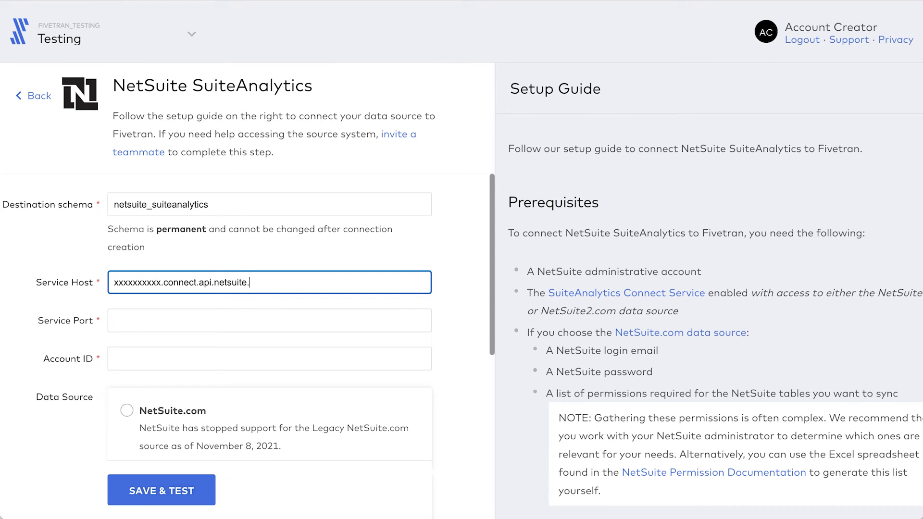
pyautogui.click(216, 321)
pyautogui.write('0000')
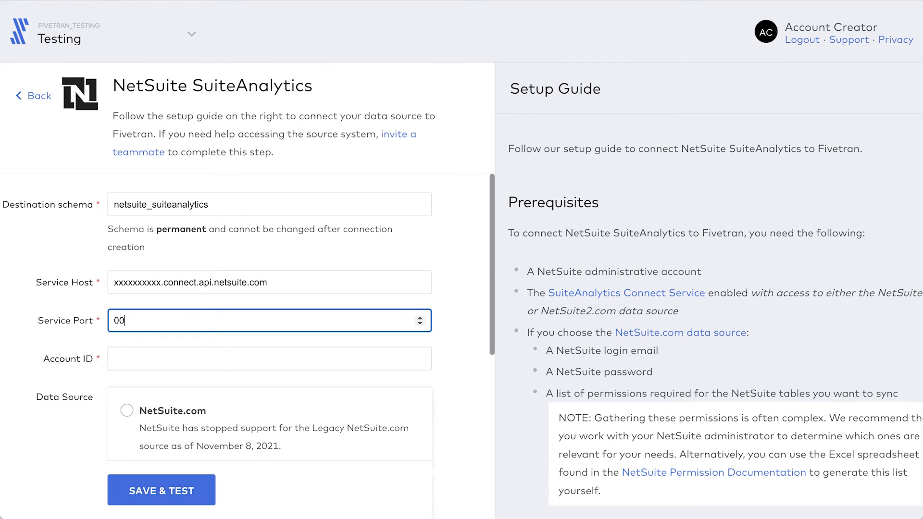
pyautogui.click(206, 359)
pyautogui.write('XXX')
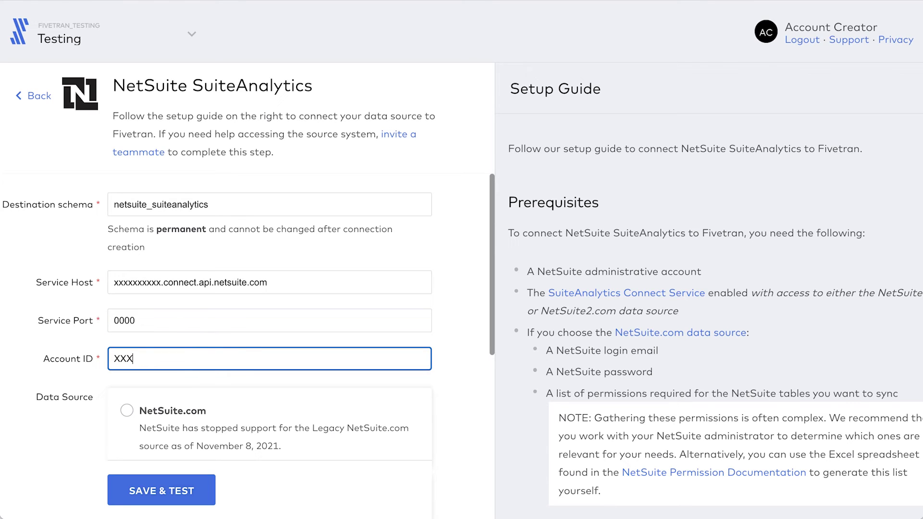
pyautogui.write('XXXXXXX')
pyautogui.scroll(-3, 208, 360)
pyautogui.click(206, 368)
pyautogui.scroll(-3, 207, 365)
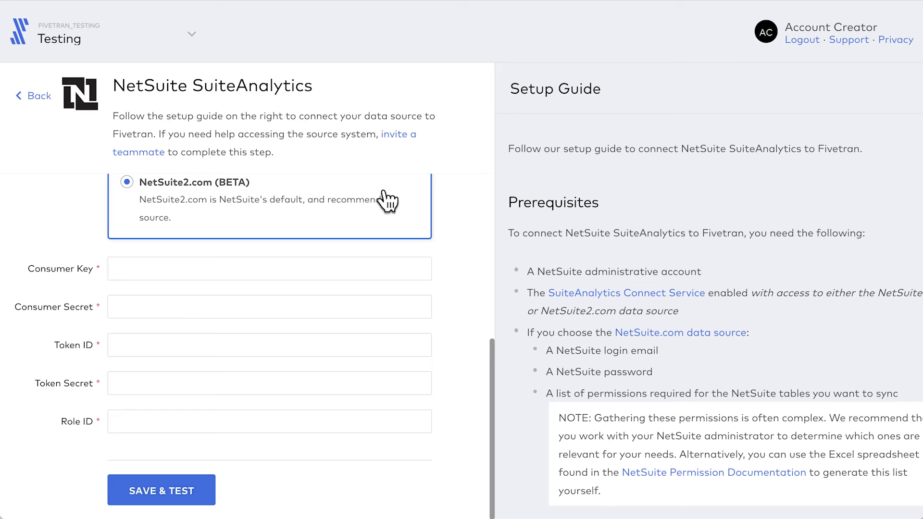
# Paste the consumer key, consumer secret, token ID and token secret, and set Role ID to 57.
pyautogui.hotkey('ctrl', 'v')
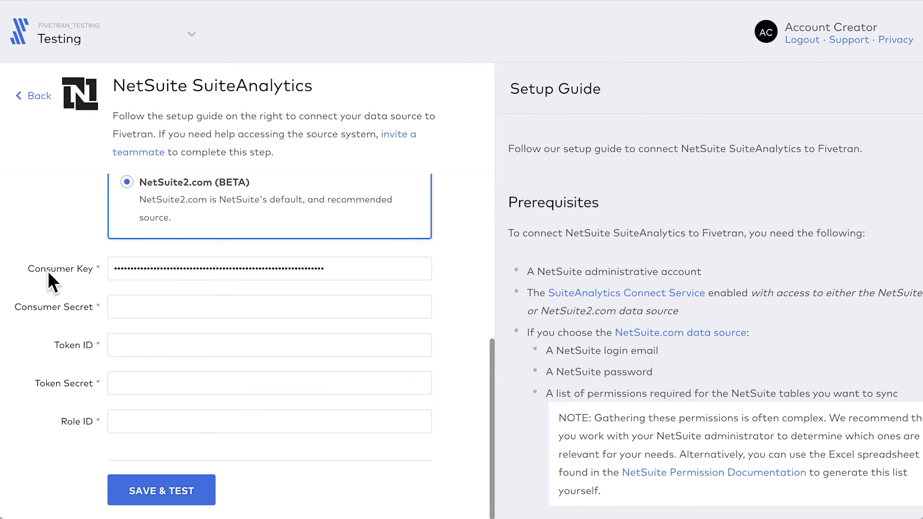
pyautogui.click(203, 306)
pyautogui.hotkey('ctrl', 'v')
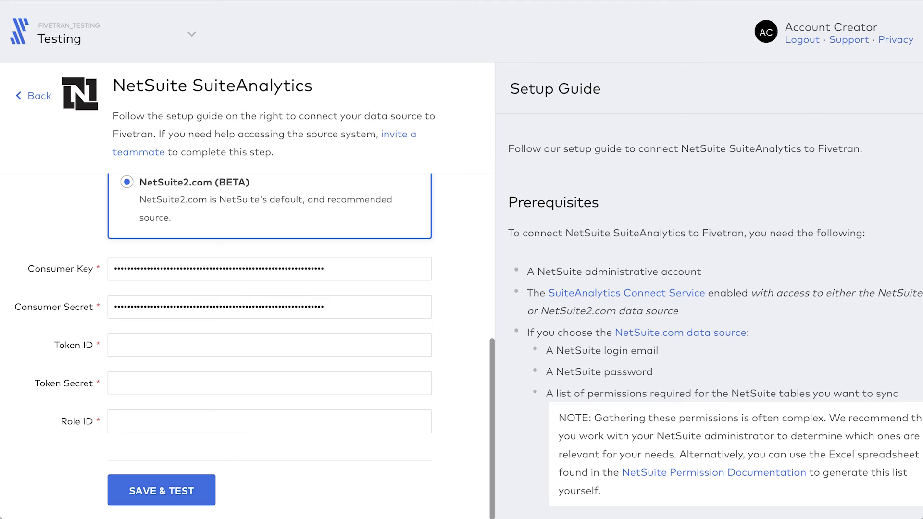
pyautogui.press('Tab')
pyautogui.hotkey('ctrl', 'v')
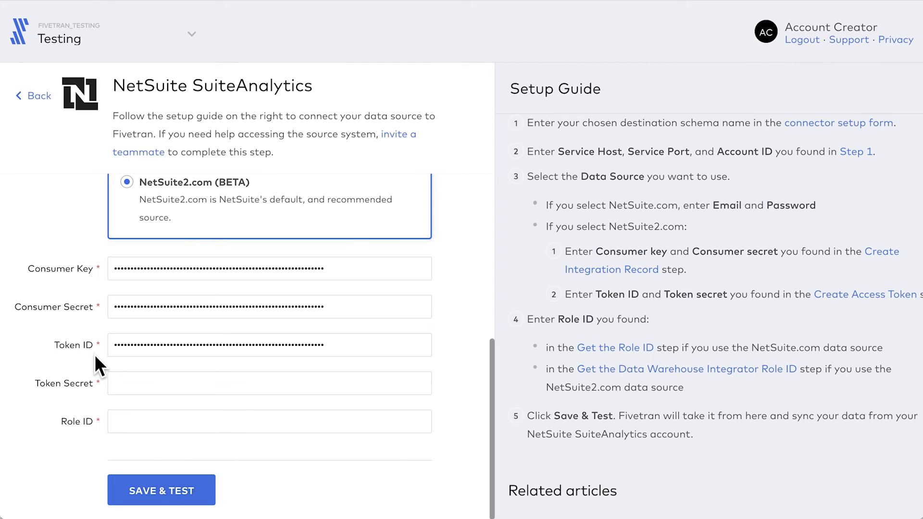
pyautogui.press('Tab')
pyautogui.hotkey('ctrl', 'v')
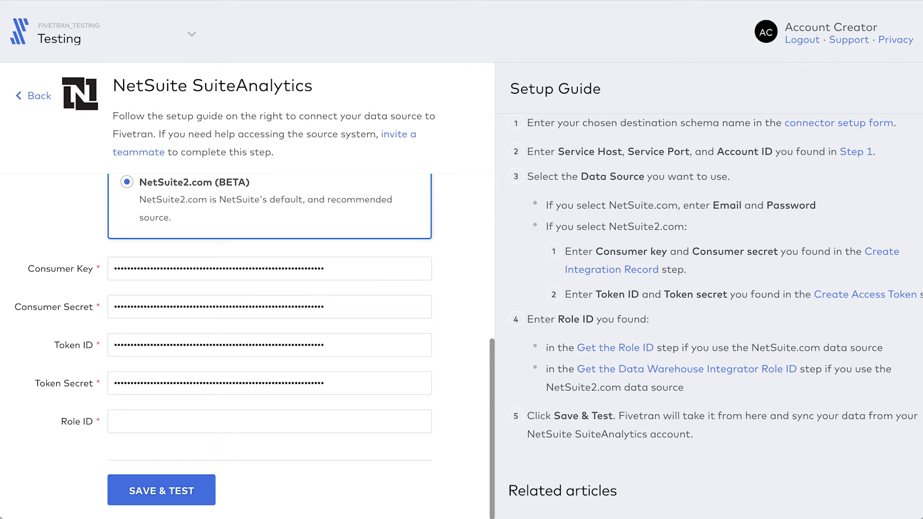
pyautogui.click(123, 422)
pyautogui.write('57')
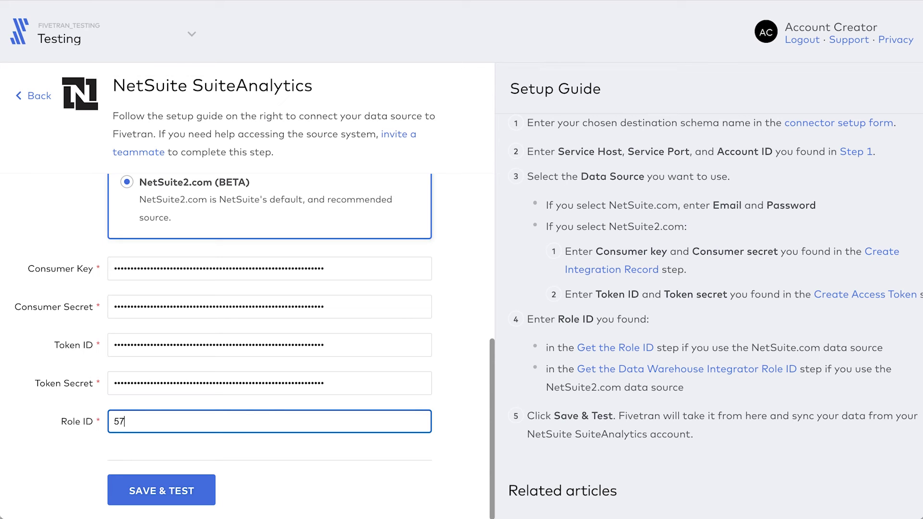
# Save and test the connection, then continue once 'All connection tests passed!' appears.
pyautogui.click(156, 491)
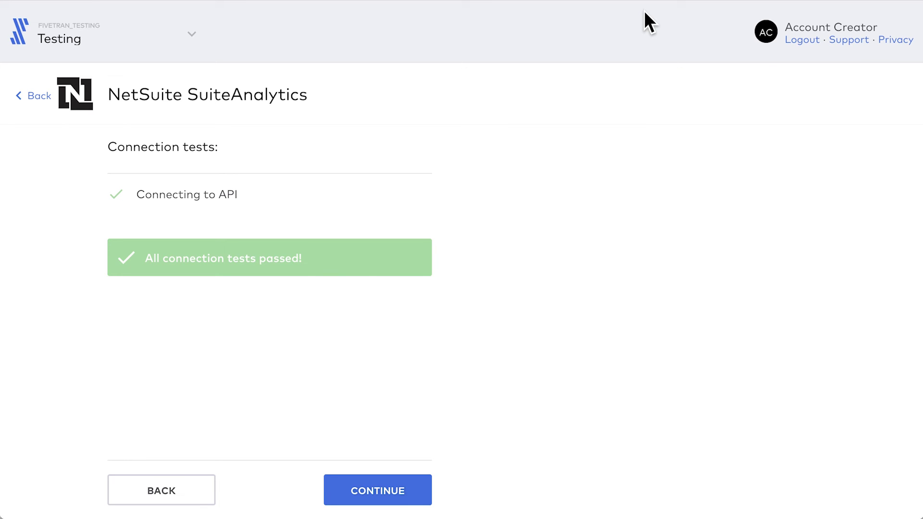
pyautogui.click(408, 500)
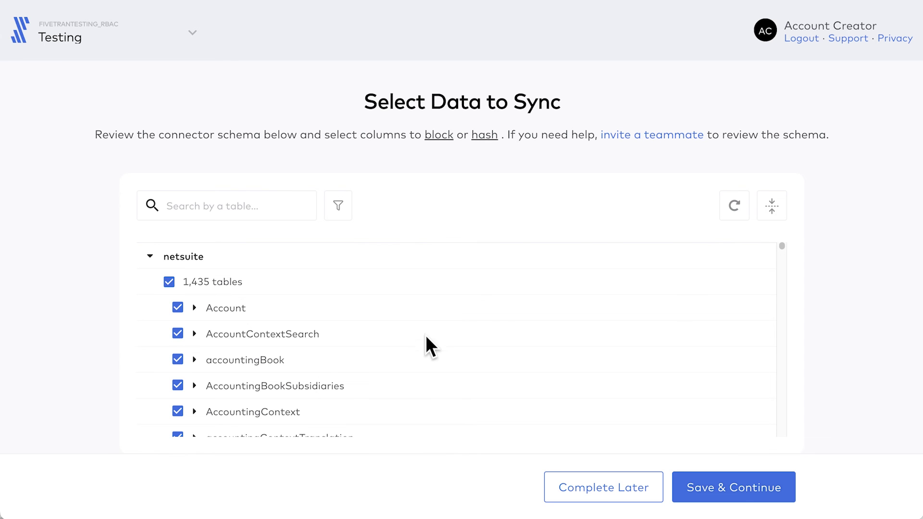
# Deselect all 1,435 tables, select only Account and accountingBook, and save the selection.
pyautogui.click(169, 282)
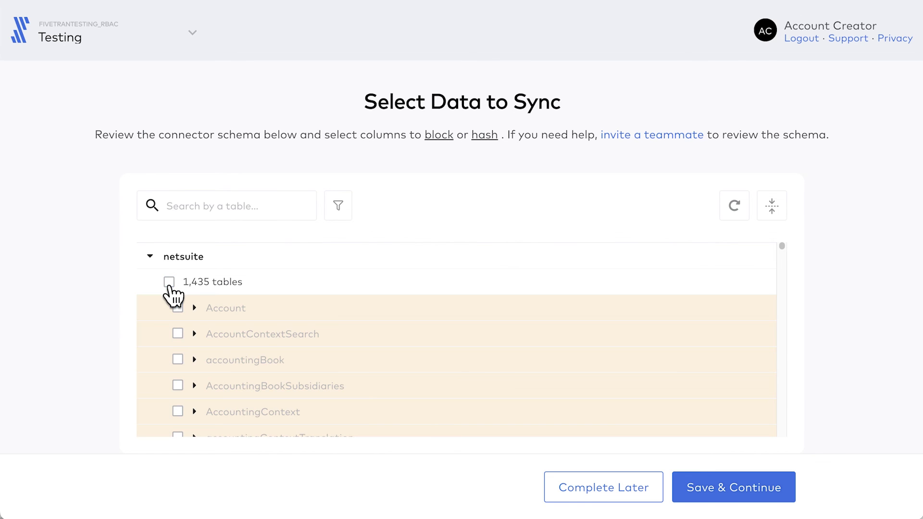
pyautogui.click(178, 308)
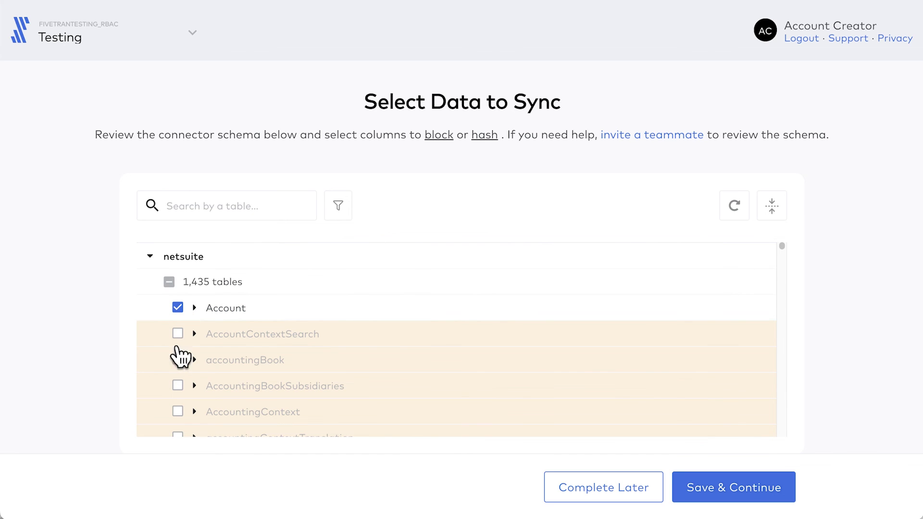
pyautogui.click(178, 360)
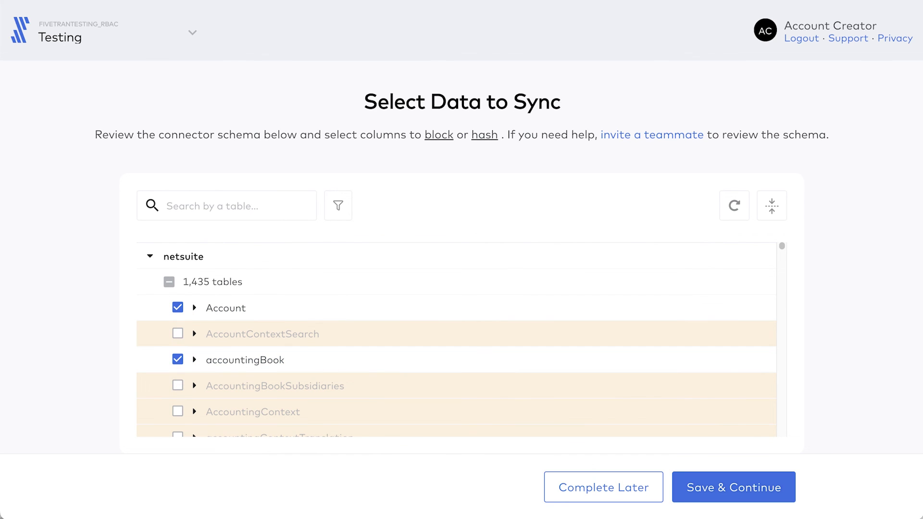
pyautogui.click(737, 501)
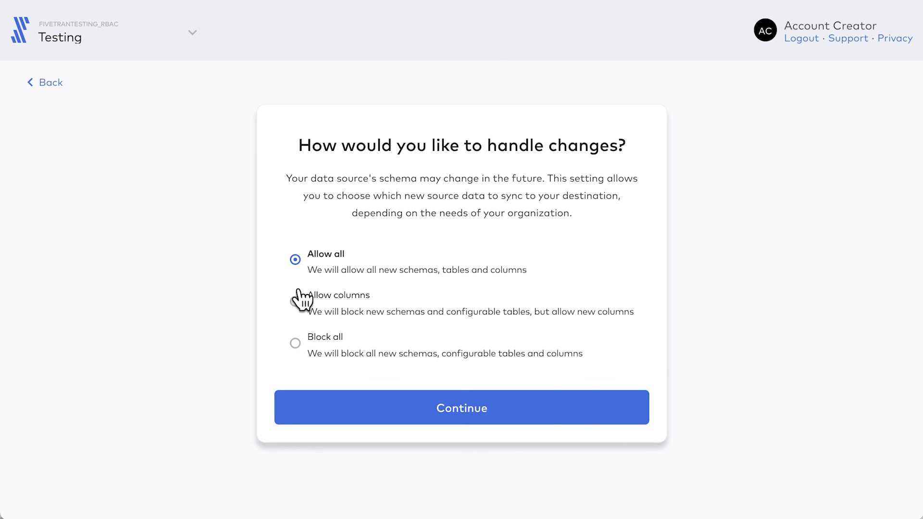
# Confirm 'Allow all' for schema changes and start the netsuite_suiteanalytics_1 initial sync.
pyautogui.click(462, 417)
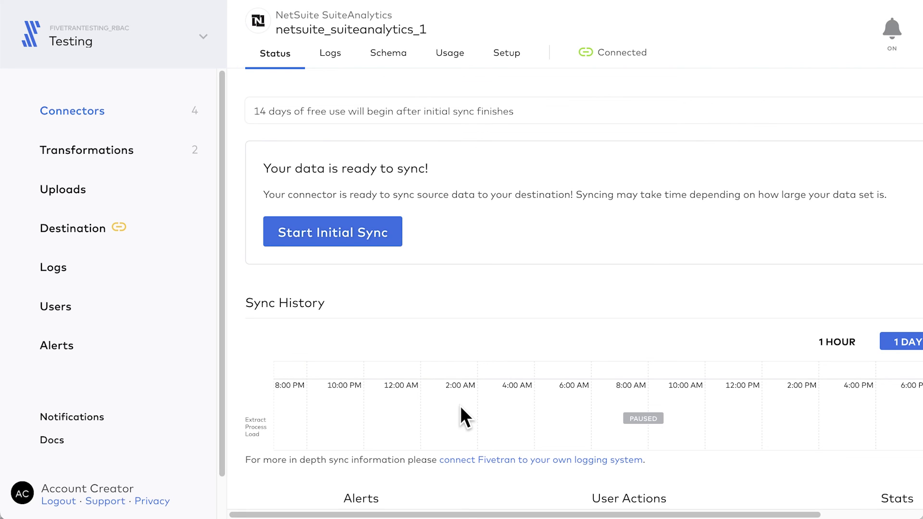
pyautogui.click(338, 240)
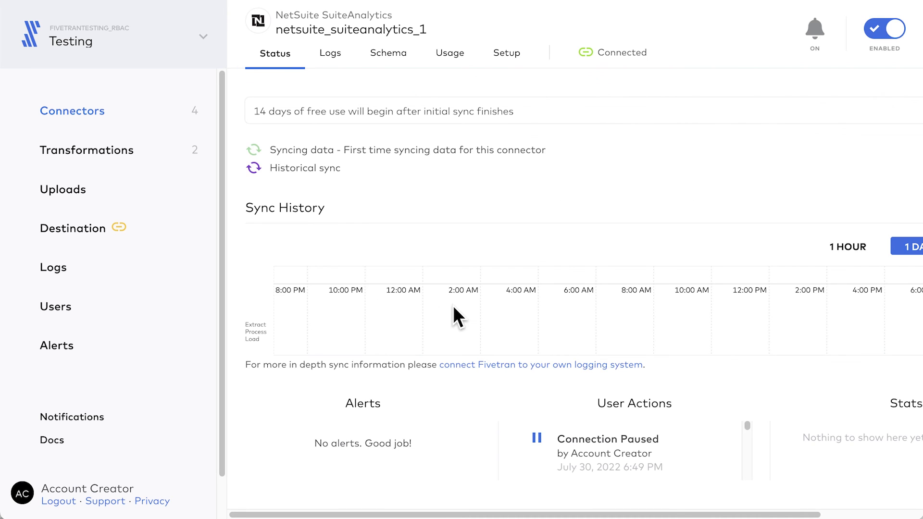